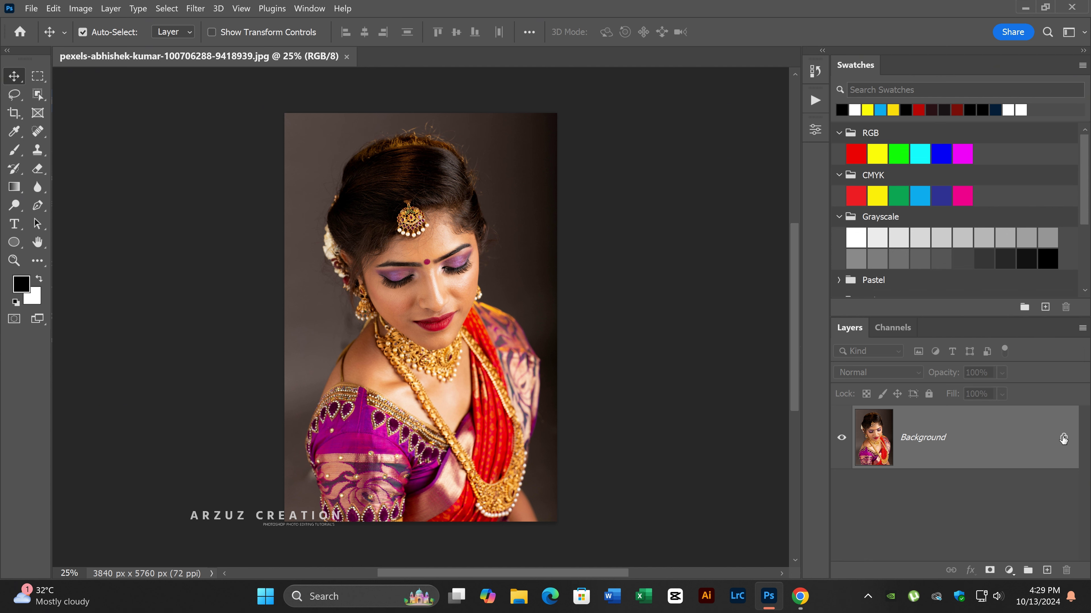
Unlock the Background layer and rename it 'Wedding portrait'.
{"action": "left_click", "coordinate": [1062, 438]}
{"action": "double_click", "coordinate": [909, 438]}
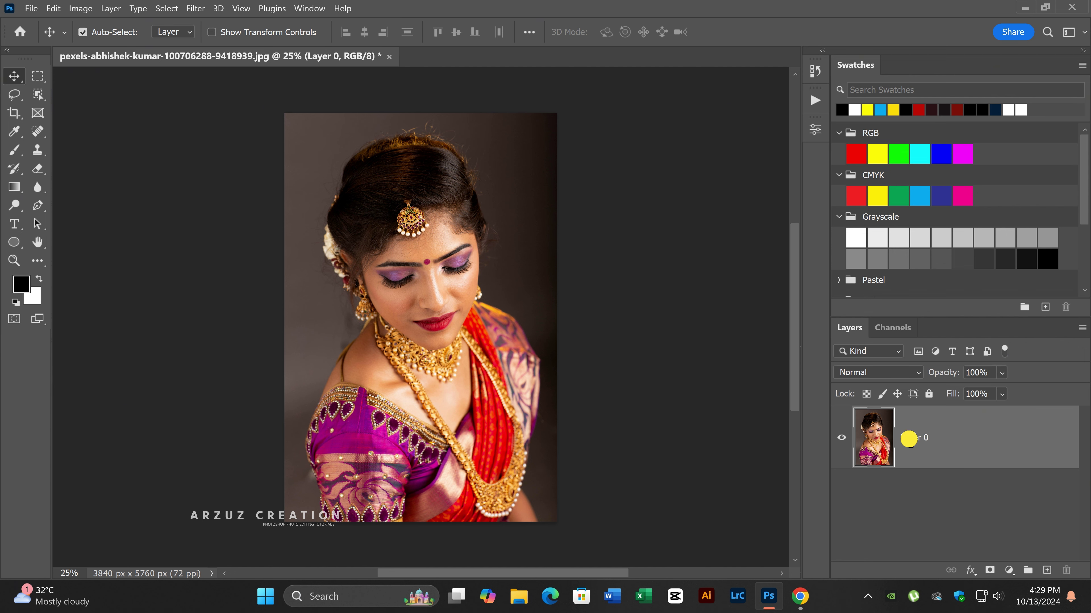
{"action": "type", "text": "Weddi"}
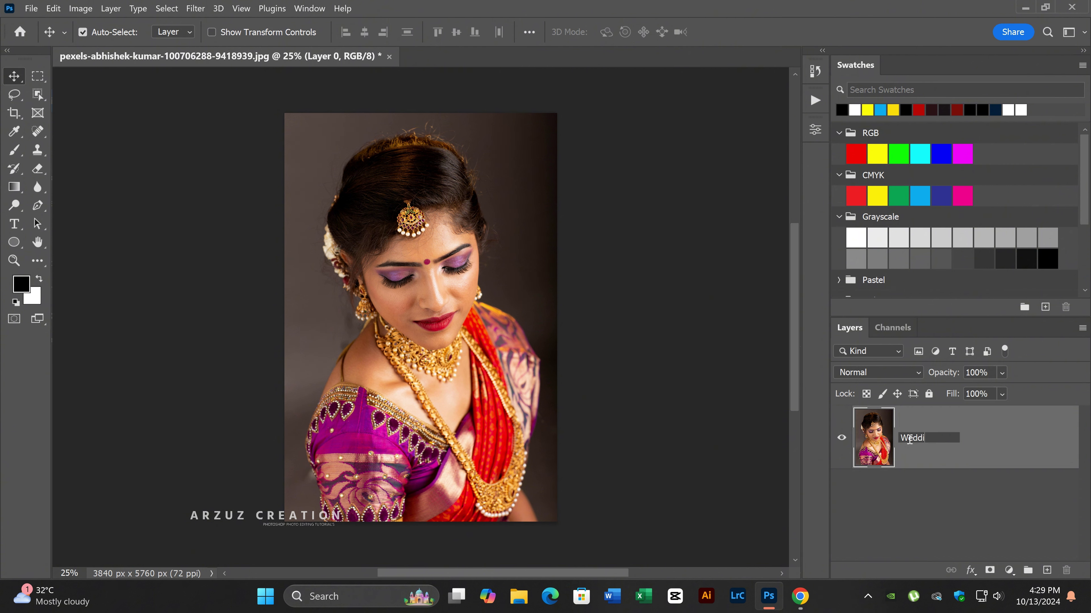
{"action": "type", "text": "ng portrait"}
{"action": "key", "text": "Return"}
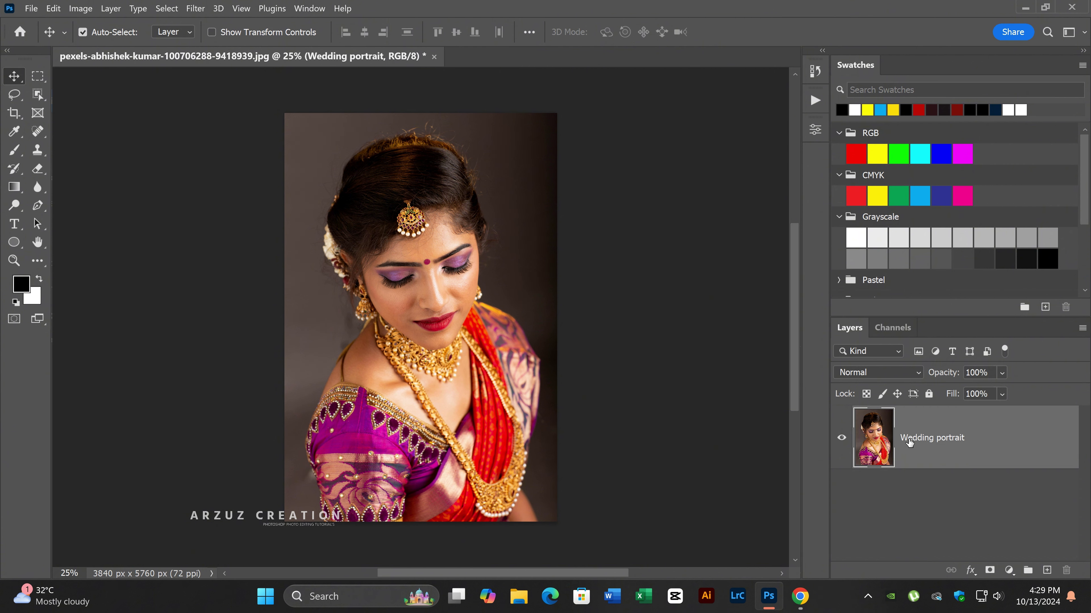
Duplicate the Wedding portrait layer and name the copy 'Color correction'.
{"action": "left_click_drag", "start_coordinate": [1050, 463], "coordinate": [1046, 568]}
{"action": "double_click", "coordinate": [936, 438]}
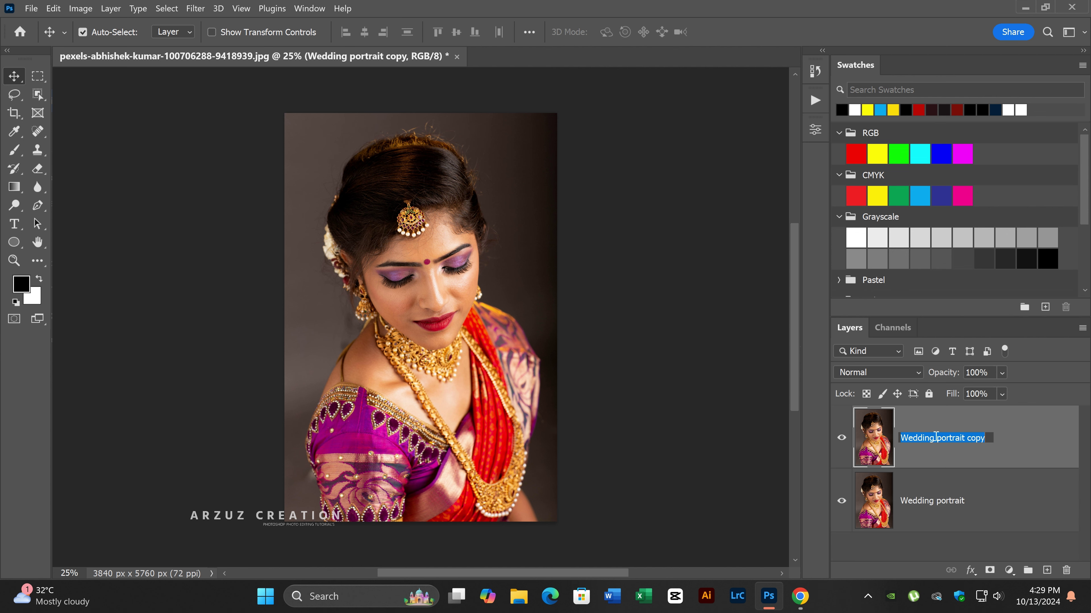
{"action": "type", "text": "Color correc"}
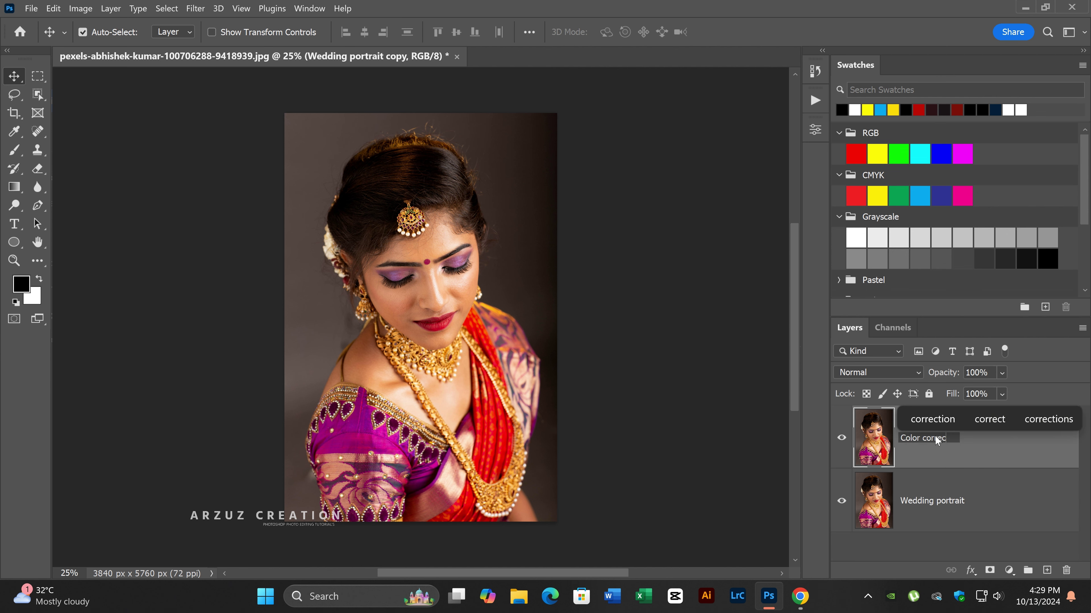
{"action": "type", "text": "tion"}
{"action": "key", "text": "Return"}
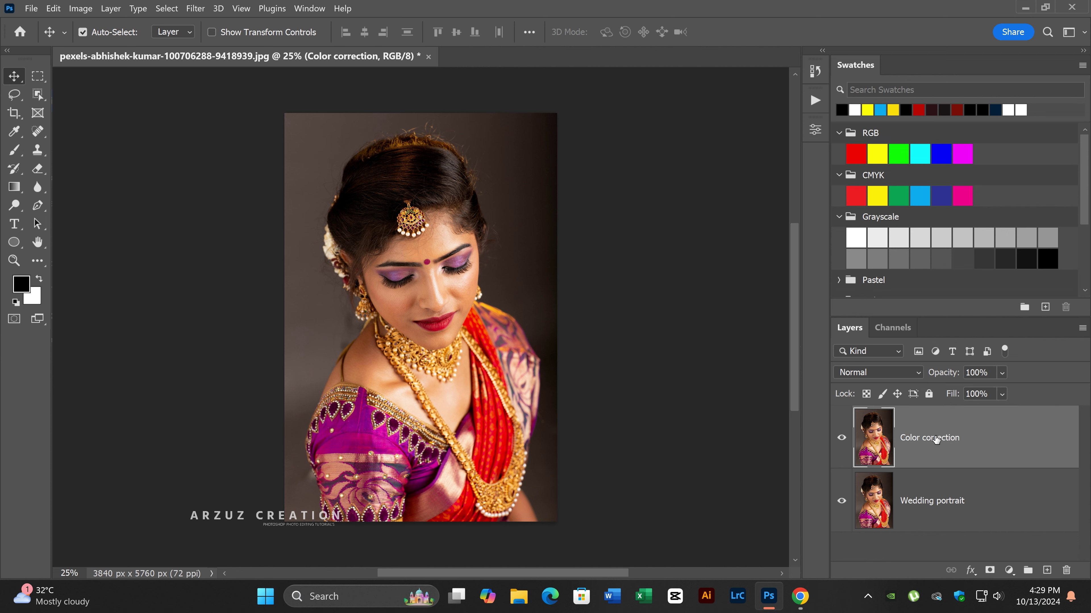
Brighten the Color correction layer with Camera Raw exposure +0.35.
{"action": "left_click", "coordinate": [195, 8]}
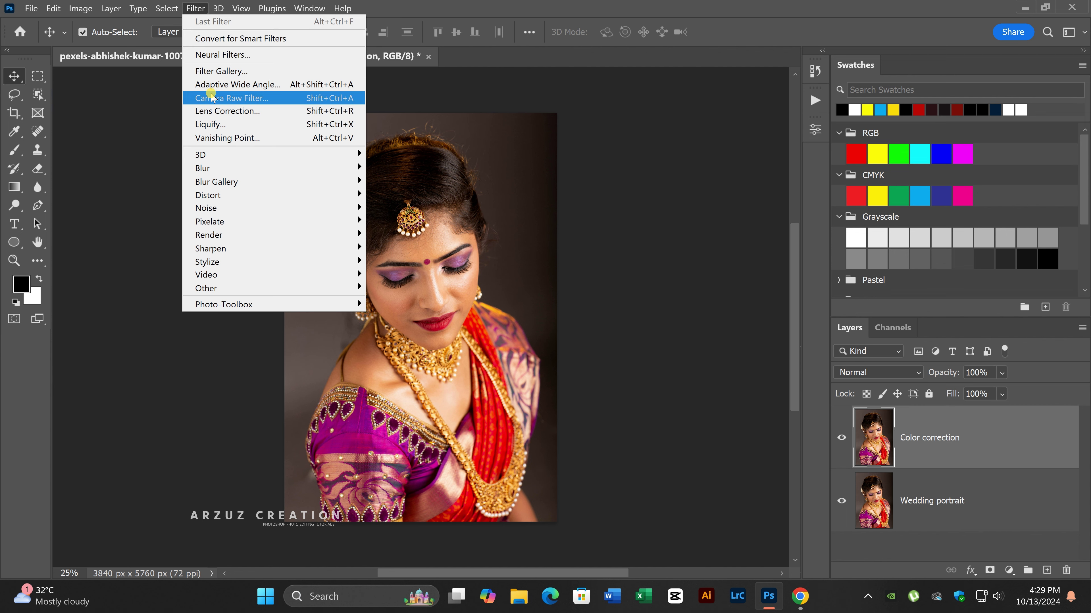
{"action": "left_click", "coordinate": [211, 97]}
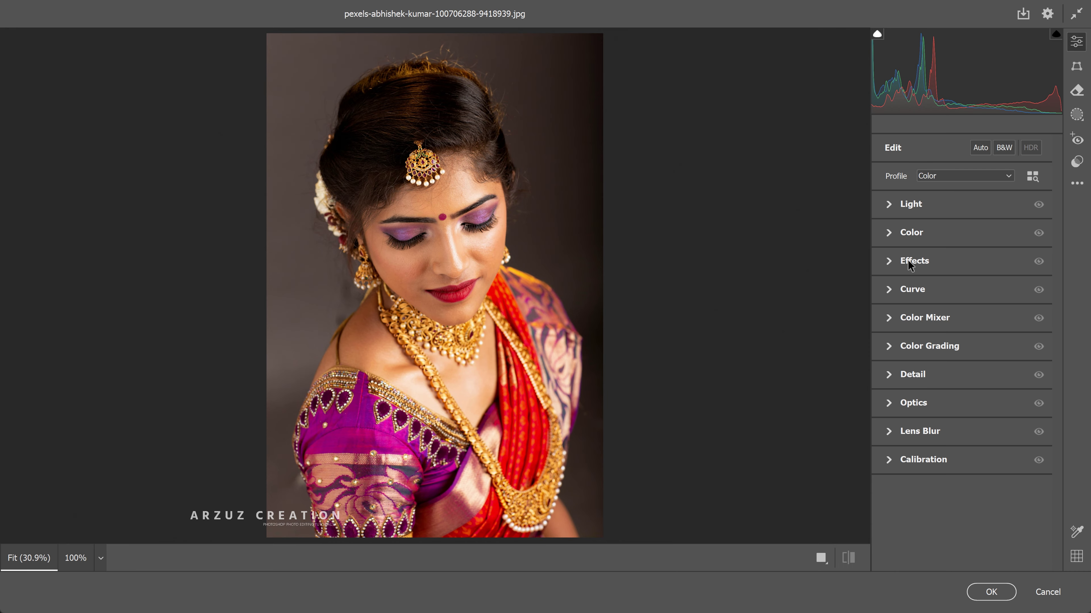
{"action": "left_click", "coordinate": [888, 204]}
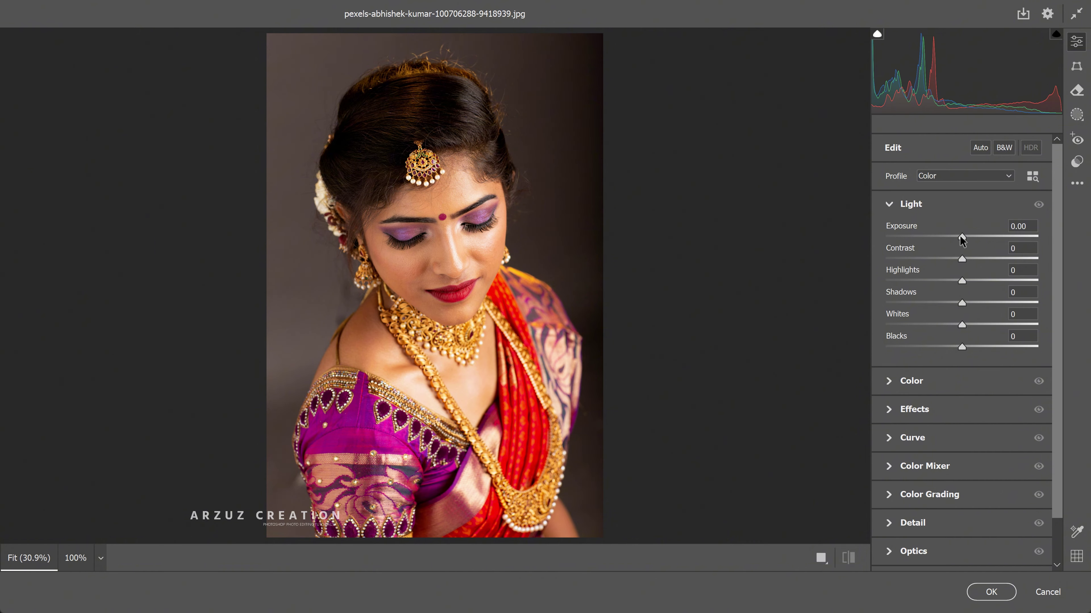
{"action": "mouse_move", "coordinate": [962, 237]}
{"action": "left_mouse_down"}
{"action": "mouse_move", "coordinate": [967, 260]}
{"action": "mouse_move", "coordinate": [947, 280]}
{"action": "mouse_move", "coordinate": [972, 304]}
{"action": "mouse_move", "coordinate": [949, 324]}
{"action": "mouse_move", "coordinate": [983, 349]}
{"action": "left_mouse_up"}
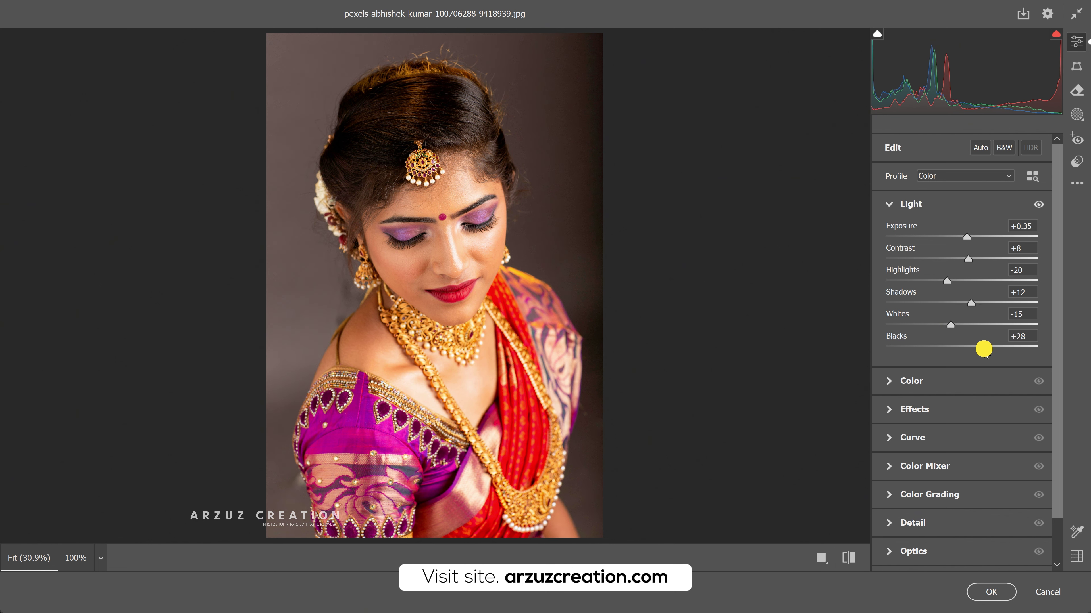
Cool the Camera Raw temperature to -11 and boost vibrance to +12.
{"action": "left_click", "coordinate": [887, 205]}
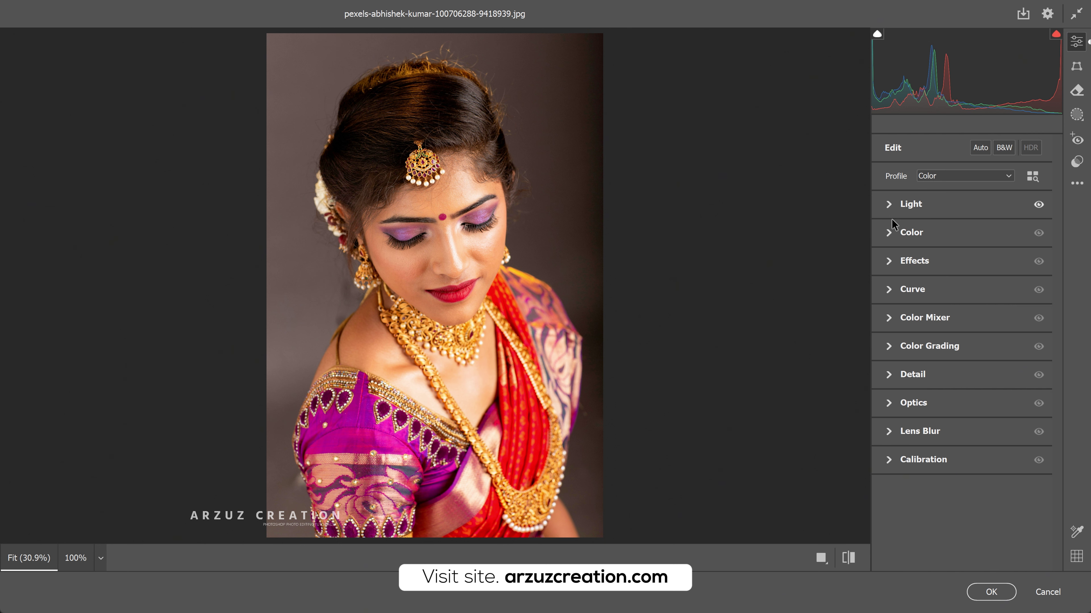
{"action": "left_click", "coordinate": [889, 233]}
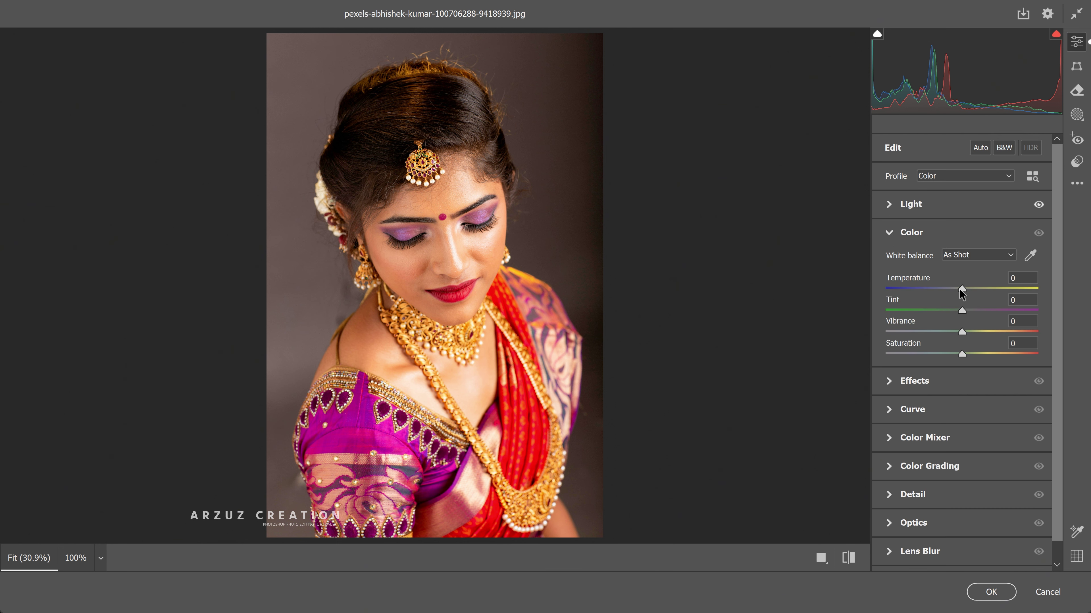
{"action": "mouse_move", "coordinate": [961, 288]}
{"action": "left_mouse_down"}
{"action": "mouse_move", "coordinate": [950, 289]}
{"action": "mouse_move", "coordinate": [968, 312]}
{"action": "left_mouse_up"}
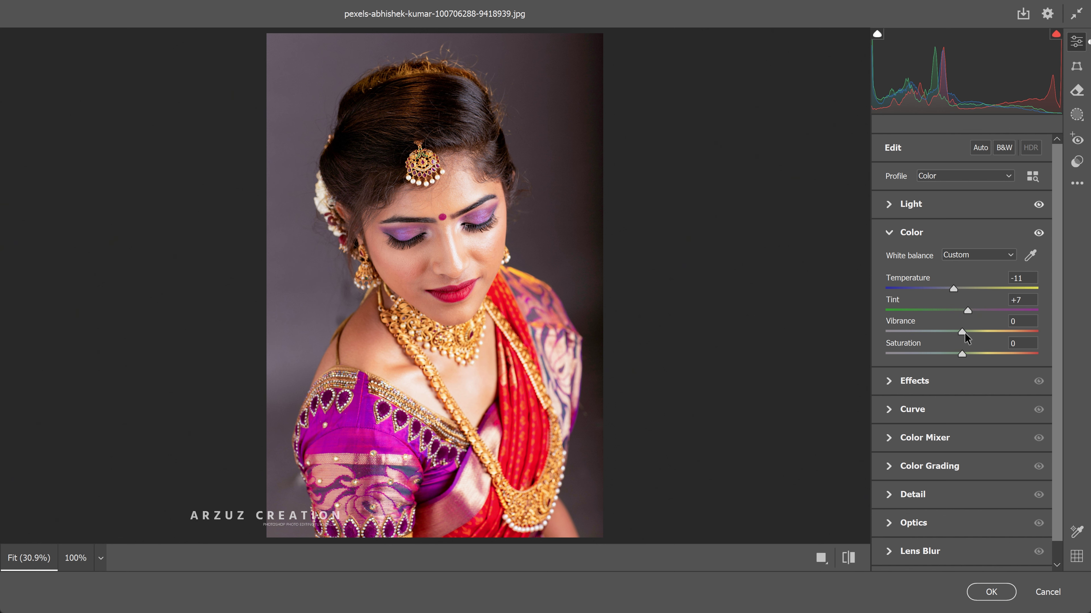
{"action": "mouse_move", "coordinate": [962, 332]}
{"action": "left_mouse_down"}
{"action": "mouse_move", "coordinate": [974, 334]}
{"action": "mouse_move", "coordinate": [967, 354]}
{"action": "left_mouse_up"}
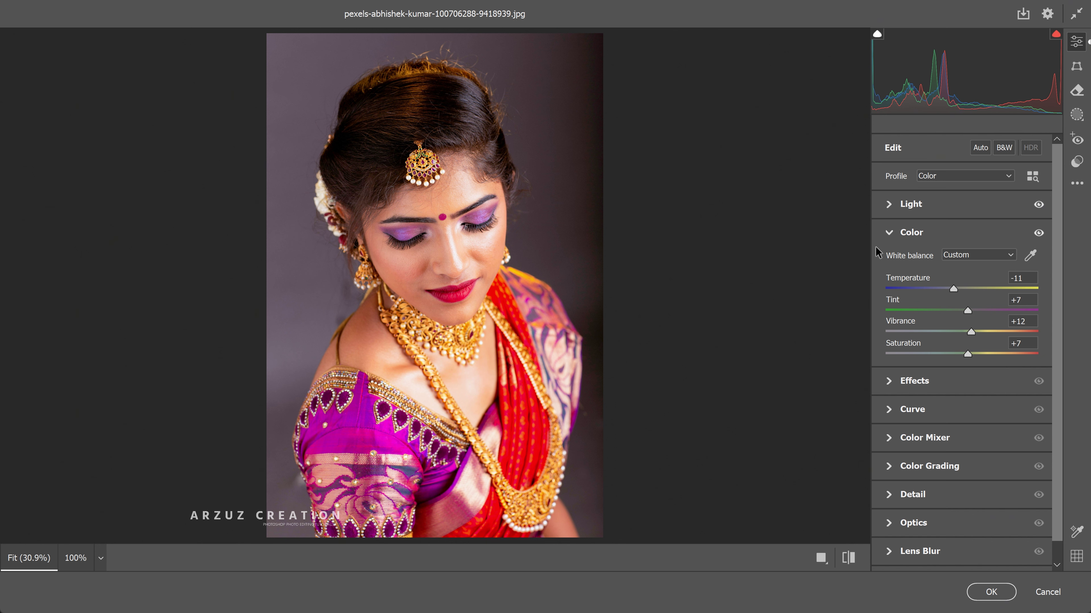
{"action": "left_click", "coordinate": [887, 233]}
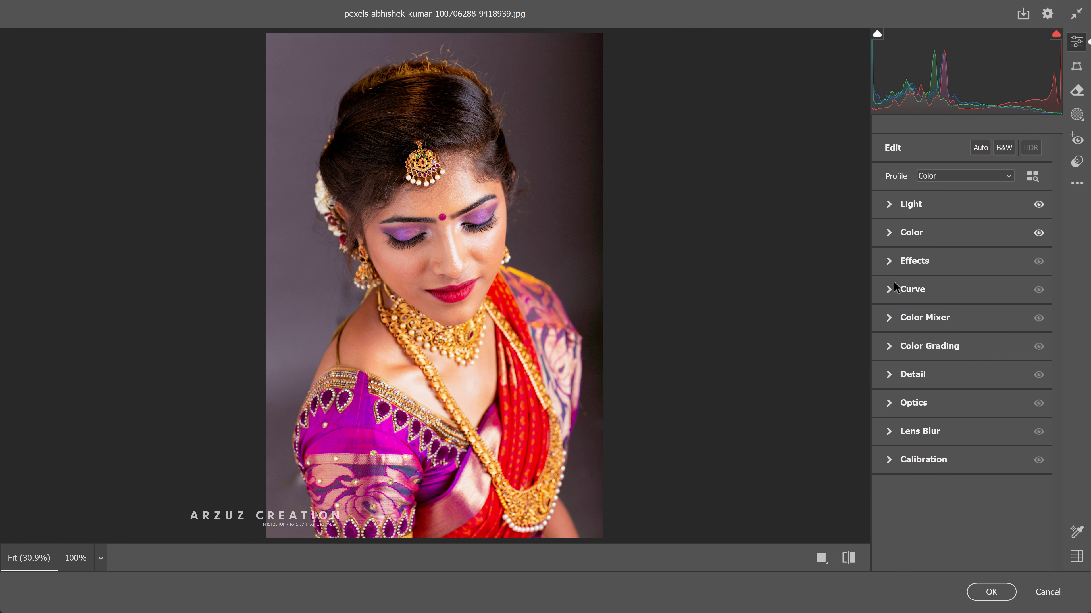
Lift the tone curve midtones slightly and apply the Camera Raw filter.
{"action": "left_click", "coordinate": [896, 289]}
{"action": "left_click_drag", "start_coordinate": [966, 334], "coordinate": [961, 332]}
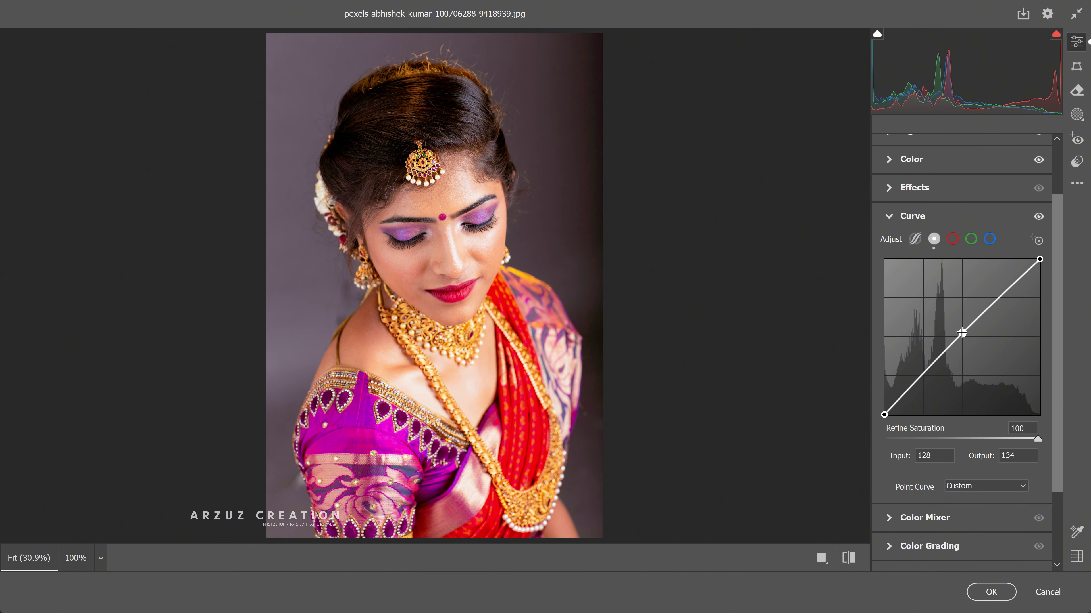
{"action": "left_click", "coordinate": [888, 216]}
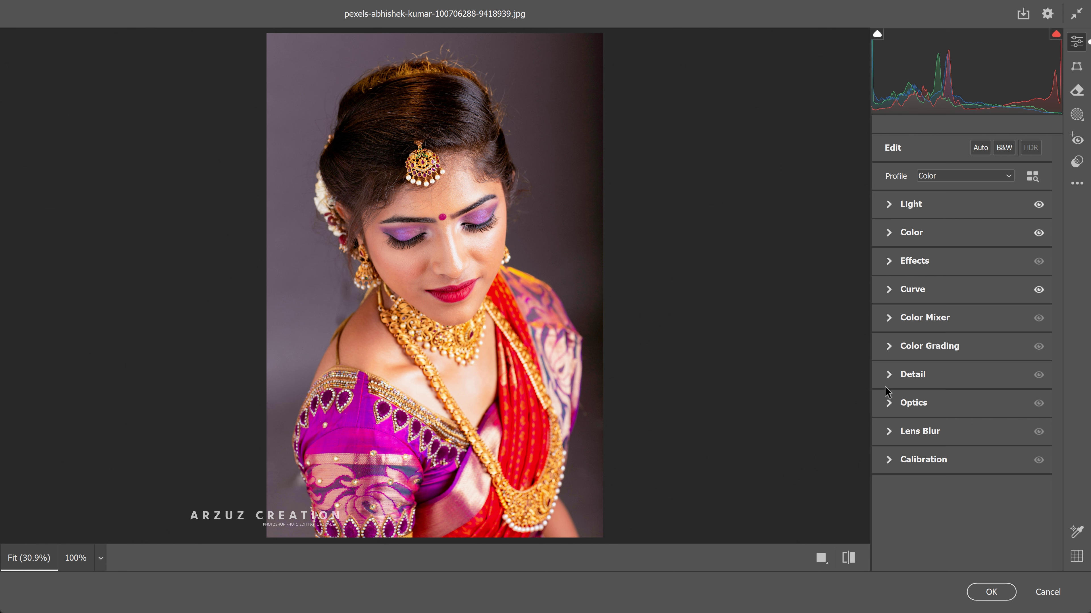
{"action": "left_click", "coordinate": [991, 592]}
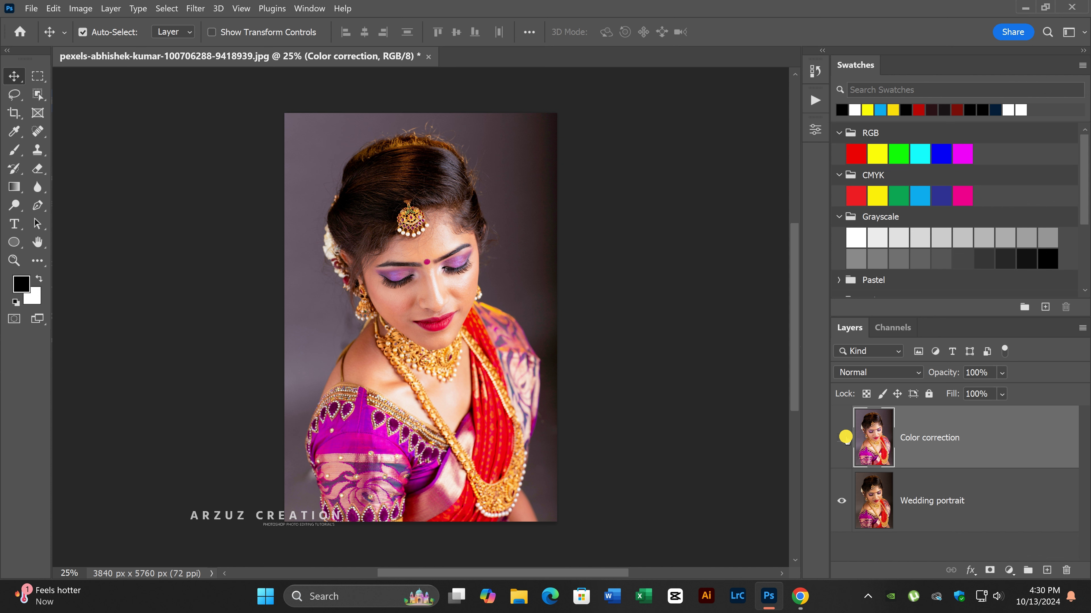
Compare with Color correction toggled off and on, then add a Color Balance adjustment layer.
{"action": "left_click", "coordinate": [841, 438]}
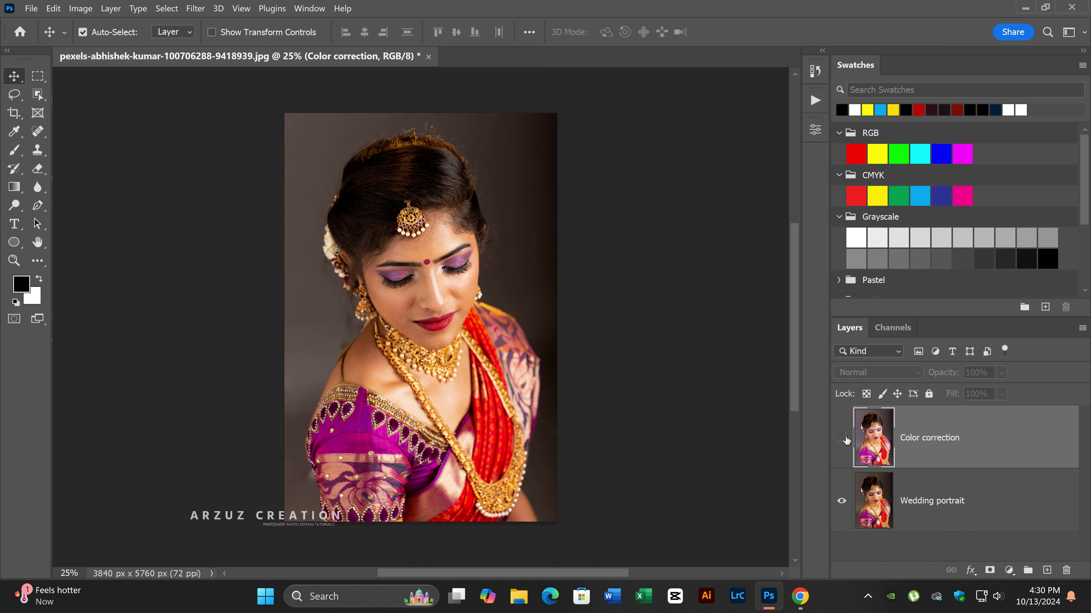
{"action": "left_click", "coordinate": [842, 438]}
{"action": "left_click", "coordinate": [841, 437]}
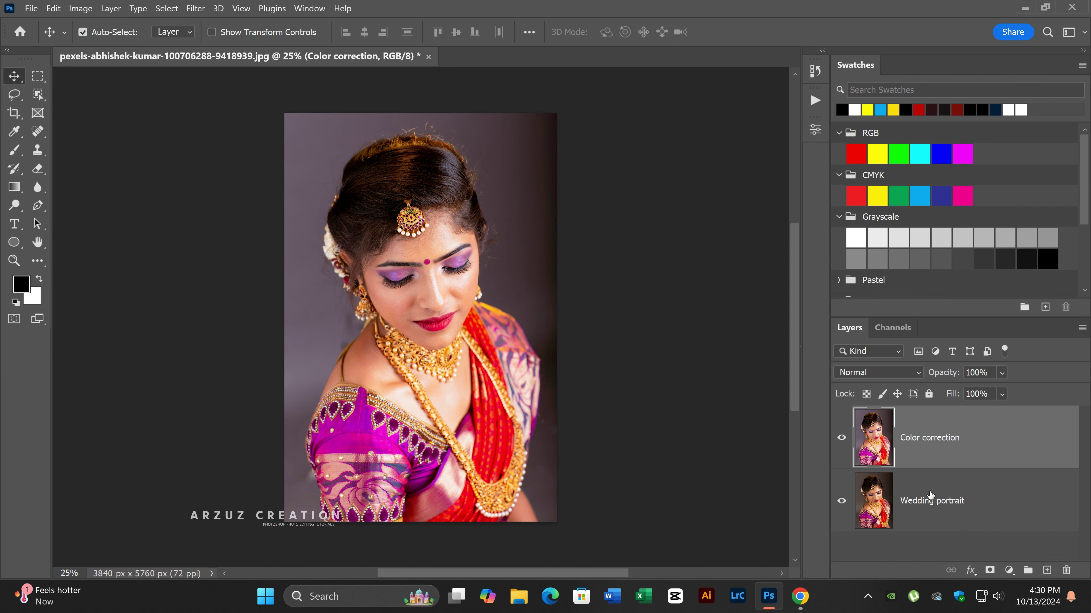
{"action": "left_click", "coordinate": [1008, 571]}
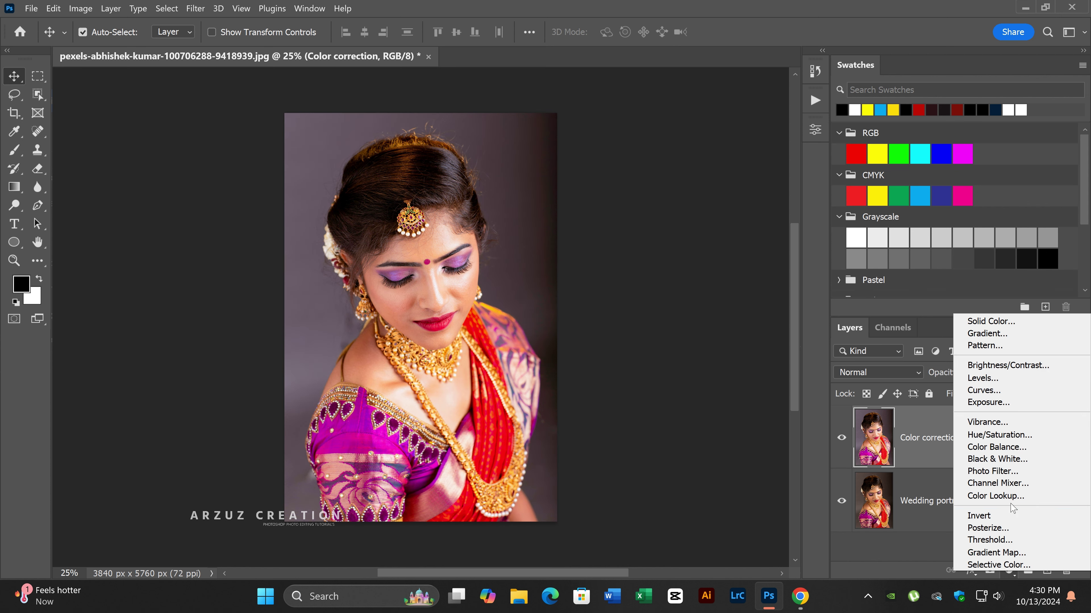
{"action": "left_click", "coordinate": [1001, 447]}
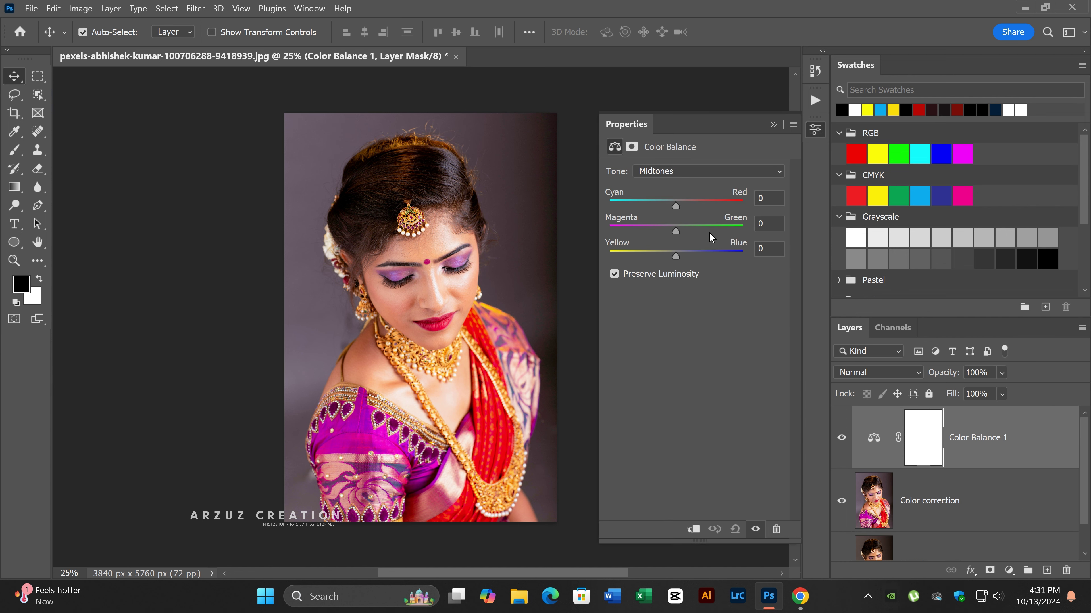
Shift the Color Balance highlights toward red and blue.
{"action": "left_click", "coordinate": [687, 170]}
{"action": "left_click", "coordinate": [681, 210]}
{"action": "left_click_drag", "start_coordinate": [678, 210], "coordinate": [685, 235]}
{"action": "left_click_drag", "start_coordinate": [675, 257], "coordinate": [686, 258]}
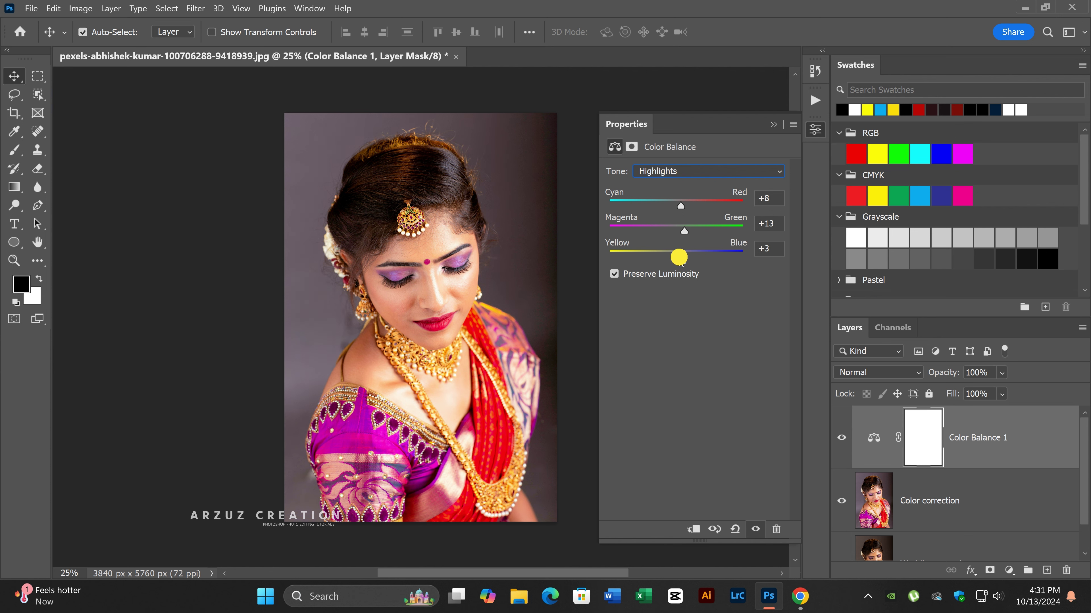
Tint the Color Balance midtones slightly toward red and green.
{"action": "left_click", "coordinate": [678, 180]}
{"action": "left_click", "coordinate": [679, 196]}
{"action": "left_click_drag", "start_coordinate": [679, 206], "coordinate": [678, 205]}
{"action": "left_click", "coordinate": [675, 232]}
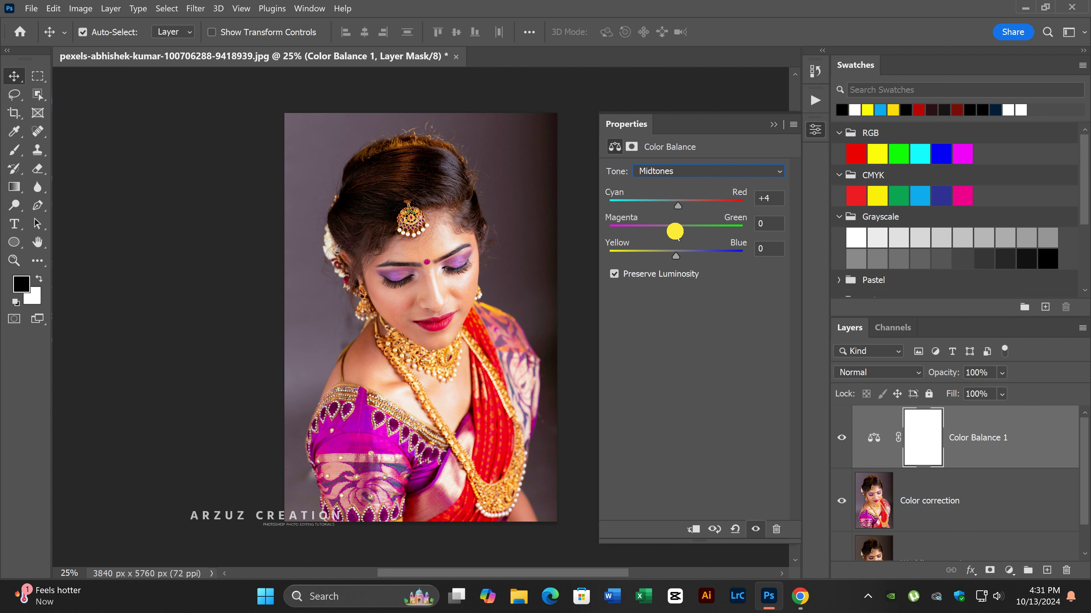
{"action": "mouse_move", "coordinate": [678, 237]}
{"action": "left_mouse_down"}
{"action": "mouse_move", "coordinate": [677, 256]}
{"action": "mouse_move", "coordinate": [692, 257]}
{"action": "mouse_move", "coordinate": [672, 257]}
{"action": "mouse_move", "coordinate": [684, 263]}
{"action": "left_mouse_up"}
Set the shadows to Cyan–Red -5, Magenta–Green +9, Yellow–Blue +9.
{"action": "left_click", "coordinate": [704, 171]}
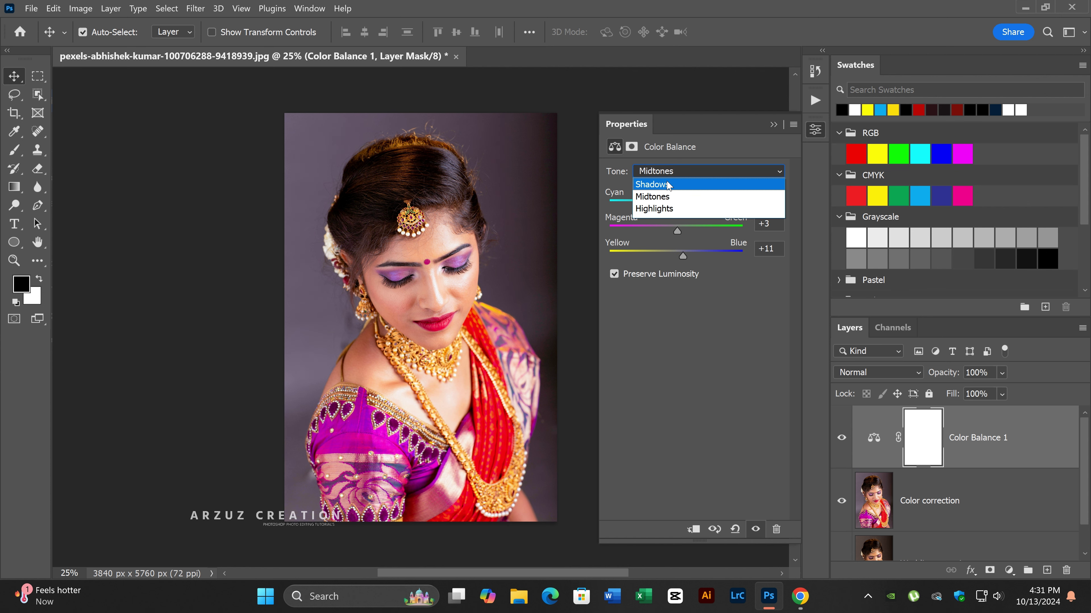
{"action": "left_click", "coordinate": [670, 183]}
{"action": "left_click_drag", "start_coordinate": [676, 207], "coordinate": [681, 256]}
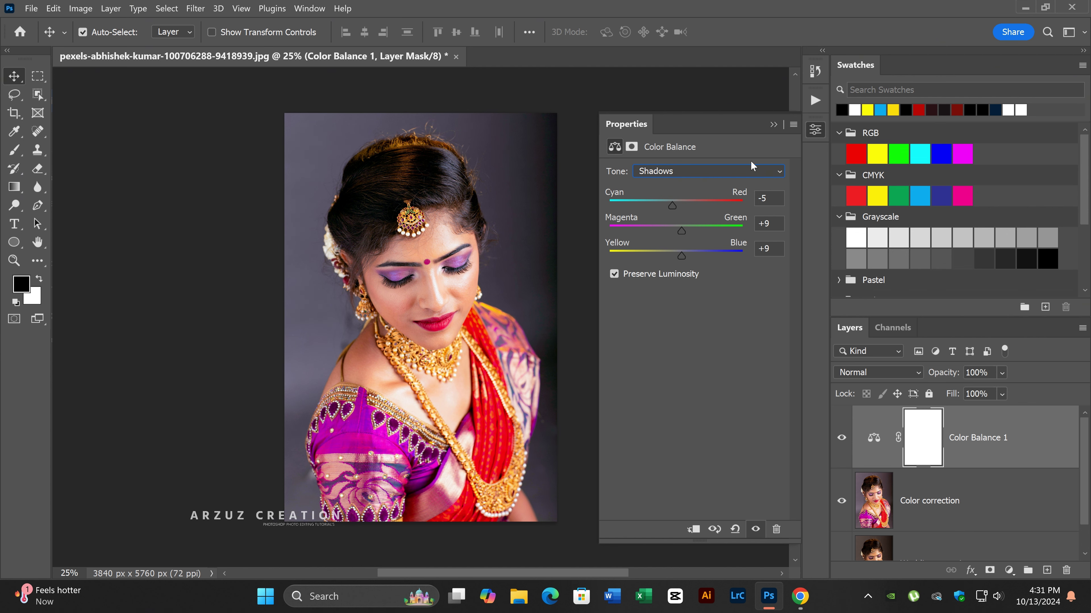
{"action": "left_click", "coordinate": [815, 130]}
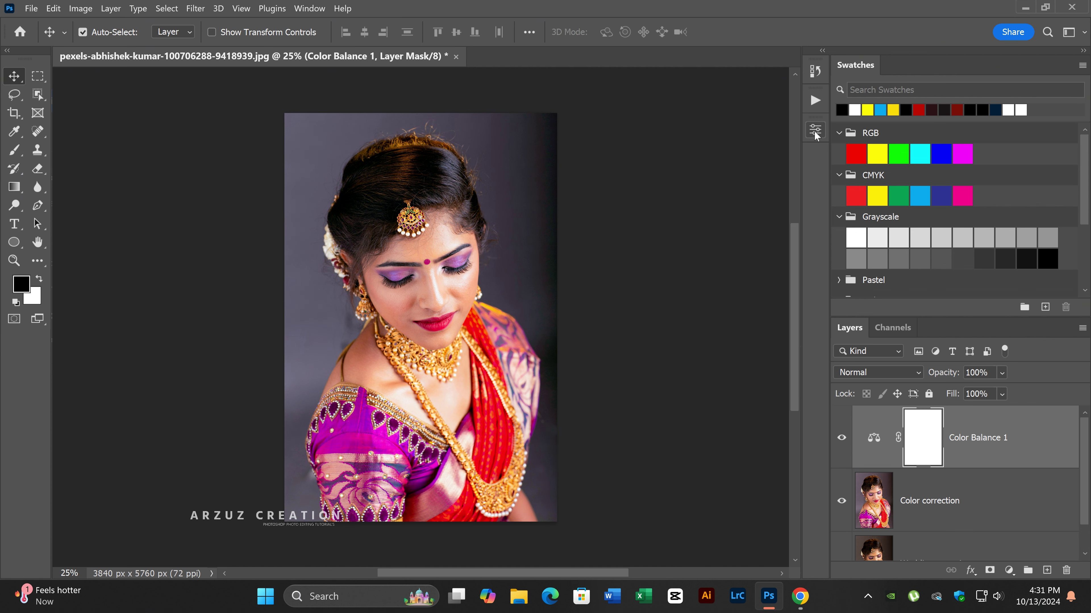
Add a Levels layer with input levels 14/1.07/247 and output 6–250.
{"action": "left_click", "coordinate": [1009, 571]}
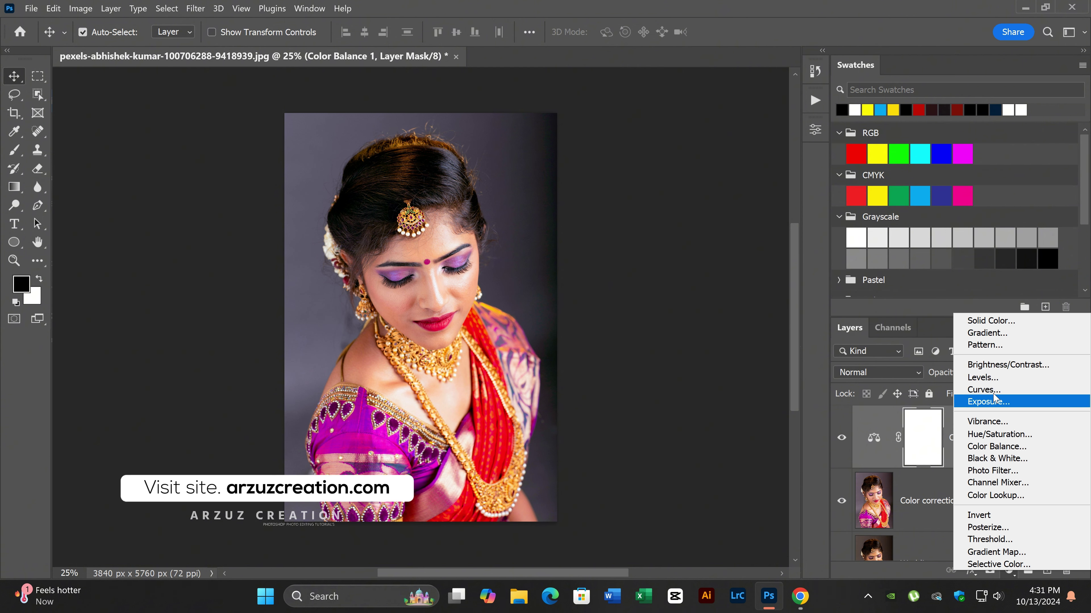
{"action": "left_click", "coordinate": [986, 378]}
{"action": "left_click_drag", "start_coordinate": [629, 276], "coordinate": [637, 277]}
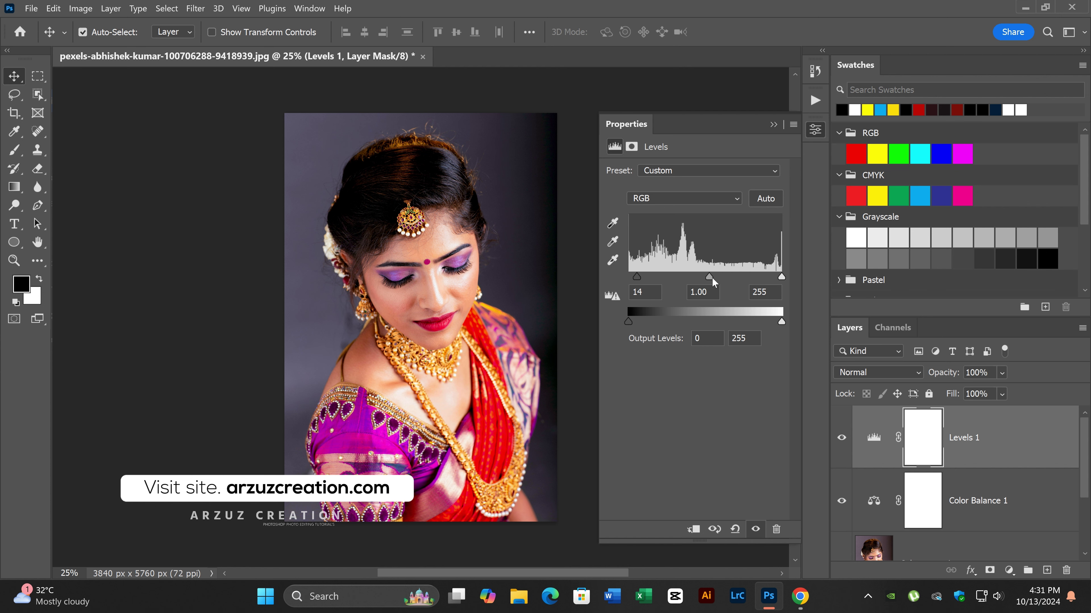
{"action": "left_click_drag", "start_coordinate": [709, 277], "coordinate": [706, 278]}
{"action": "left_click_drag", "start_coordinate": [781, 278], "coordinate": [776, 279]}
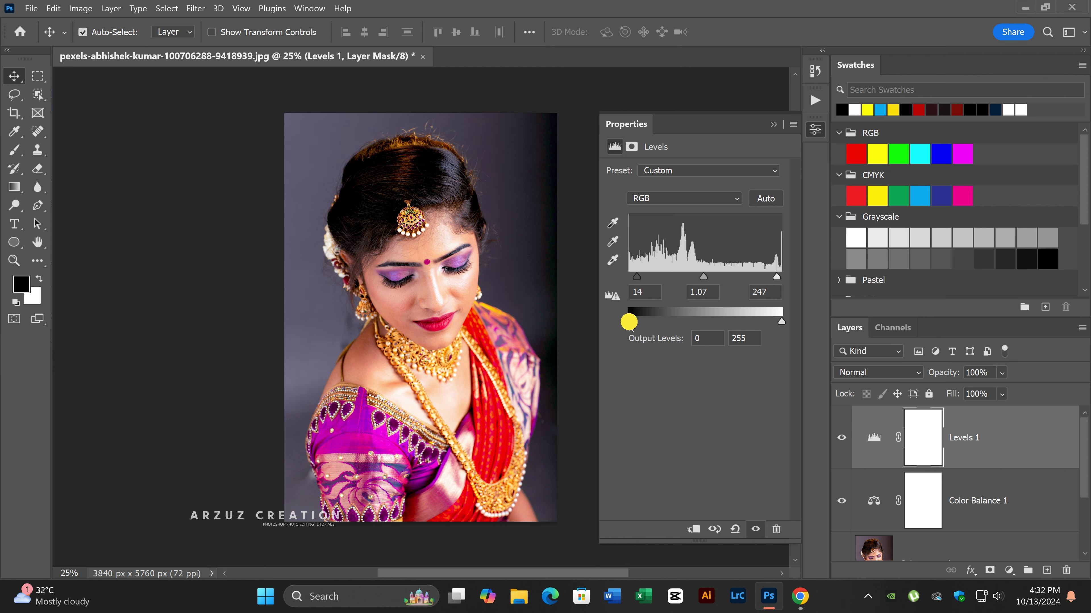
{"action": "left_click_drag", "start_coordinate": [630, 328], "coordinate": [633, 328]}
{"action": "mouse_move", "coordinate": [781, 321]}
{"action": "left_mouse_down"}
{"action": "mouse_move", "coordinate": [769, 321]}
{"action": "mouse_move", "coordinate": [778, 322]}
{"action": "left_mouse_up"}
{"action": "left_click", "coordinate": [815, 129]}
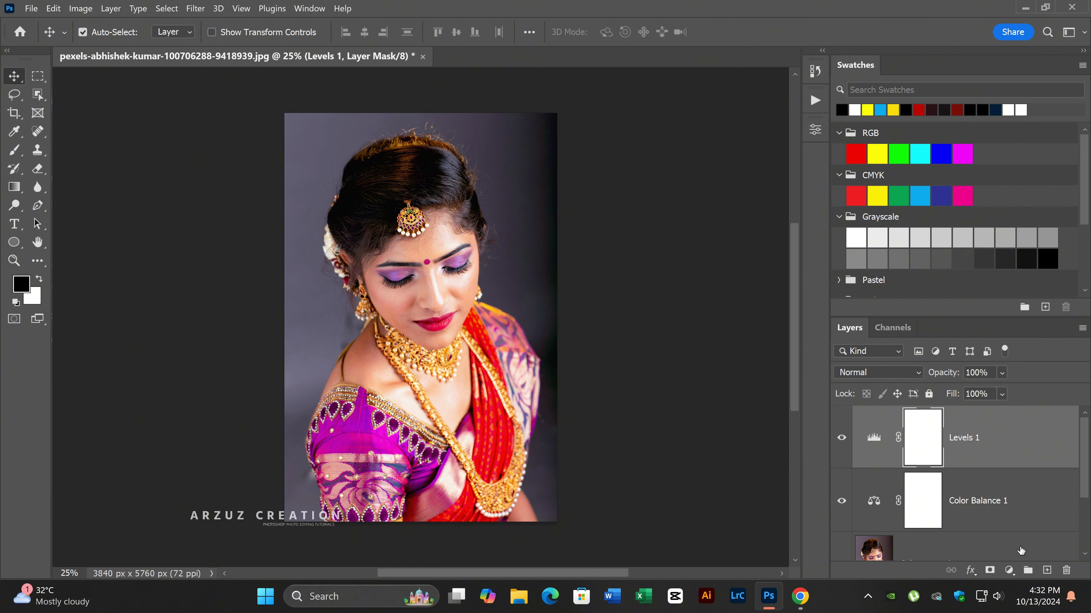
Group the correction layers as 'Color Correction' and toggle the group to compare.
{"action": "left_click", "coordinate": [1020, 551], "text": "shift"}
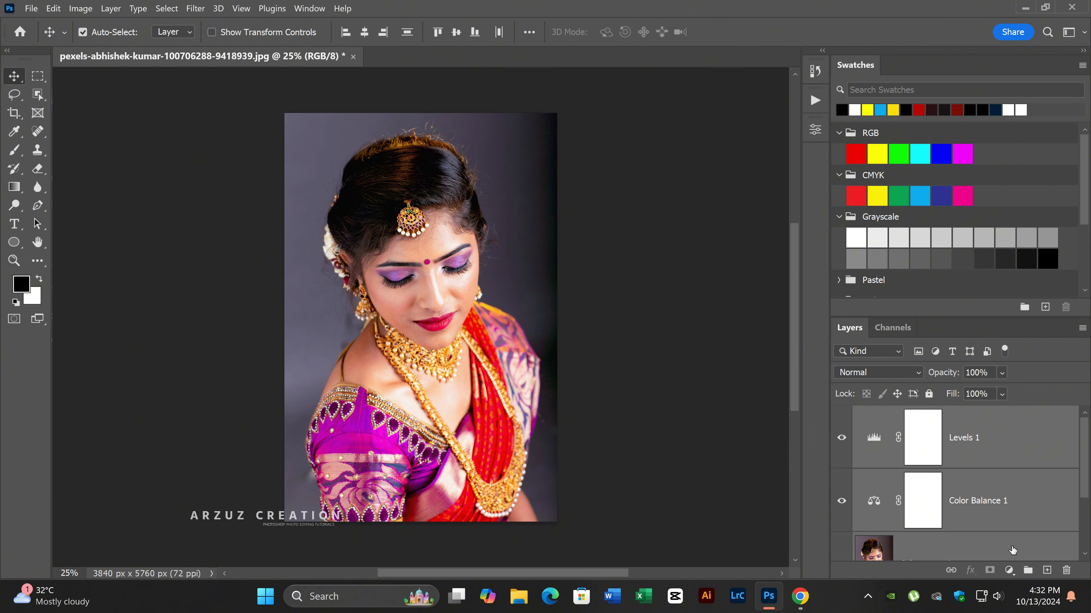
{"action": "left_click", "coordinate": [1027, 570]}
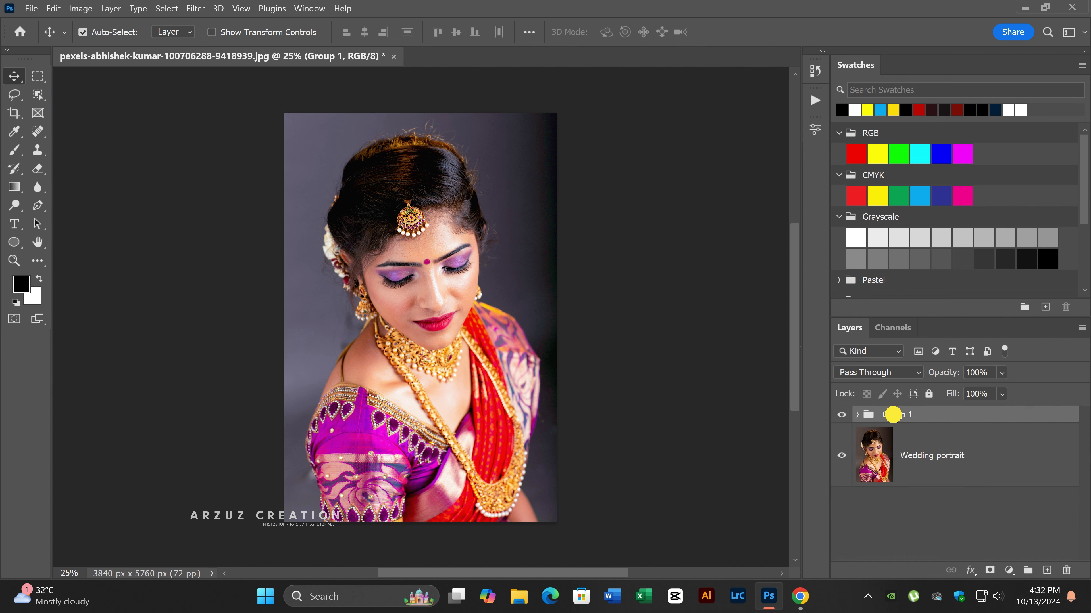
{"action": "double_click", "coordinate": [893, 415]}
{"action": "type", "text": "Color"}
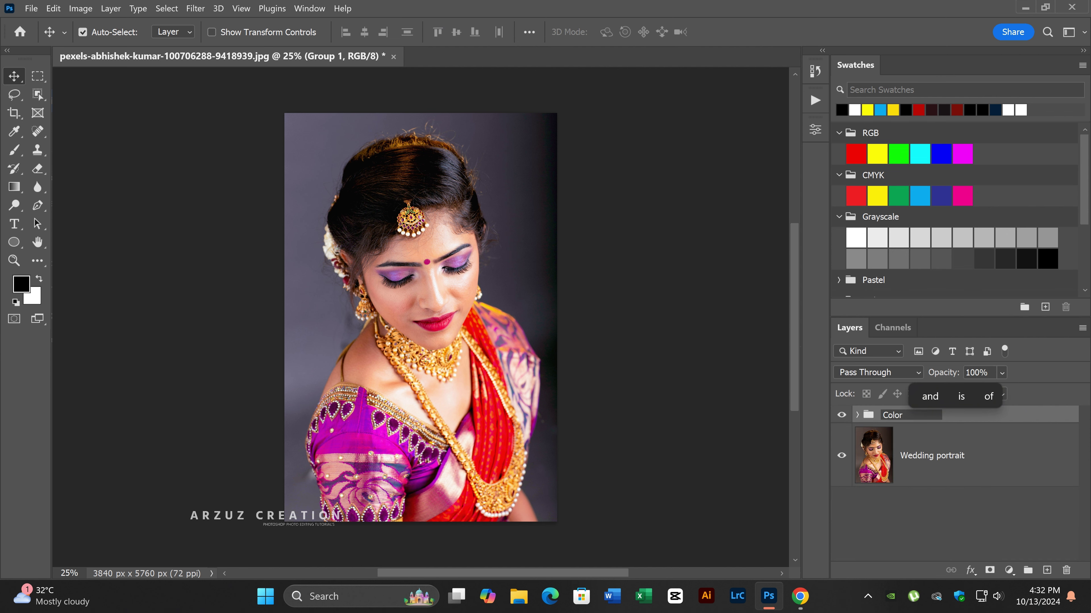
{"action": "type", "text": " Corre"}
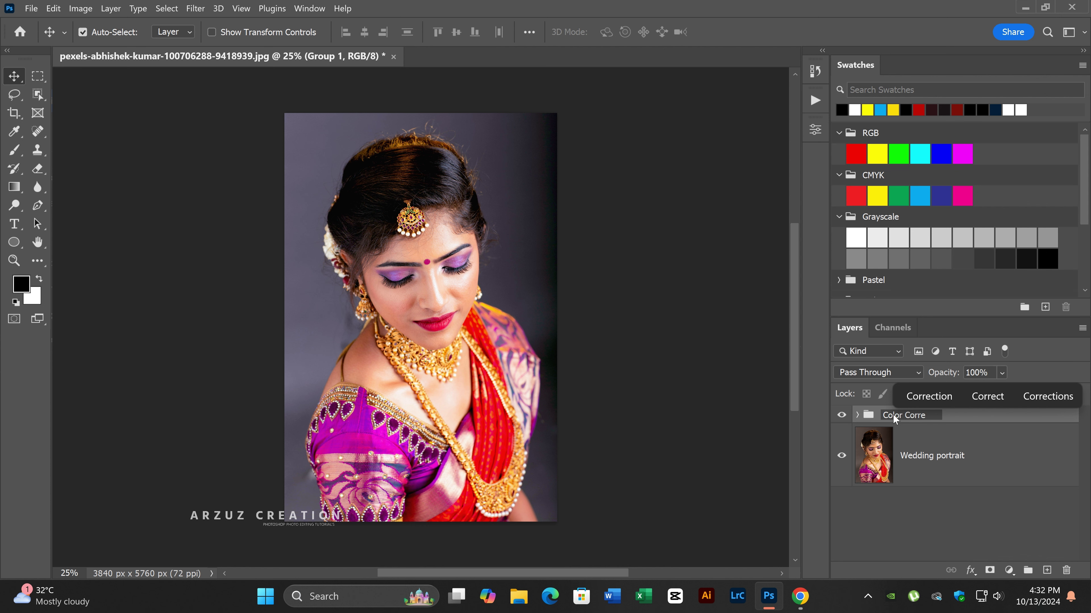
{"action": "type", "text": "ction"}
{"action": "key", "text": "Return"}
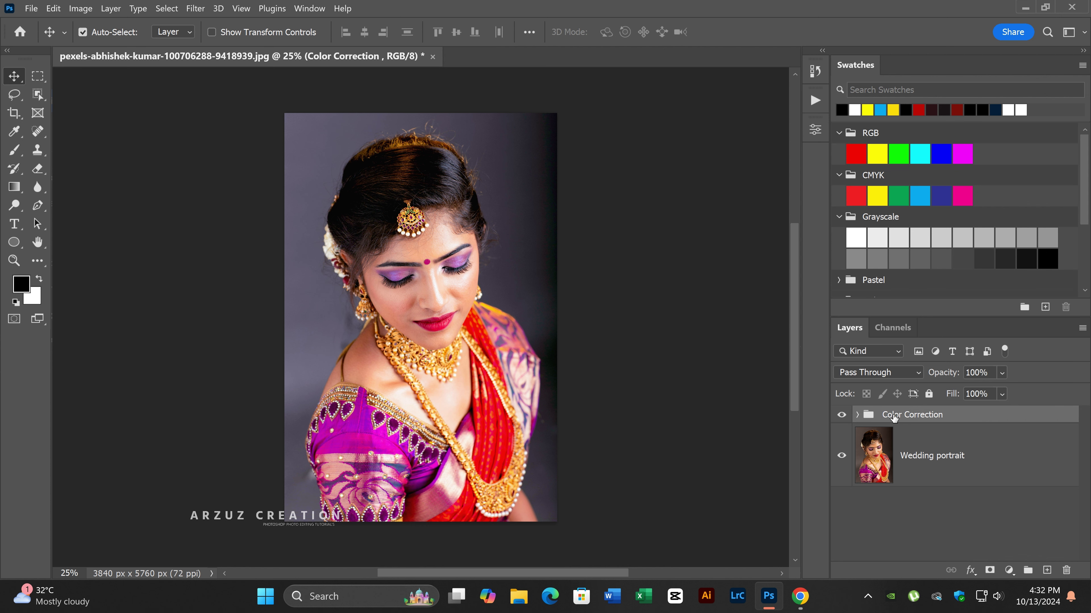
{"action": "left_click", "coordinate": [841, 415]}
{"action": "left_click", "coordinate": [840, 416]}
{"action": "left_click", "coordinate": [840, 416]}
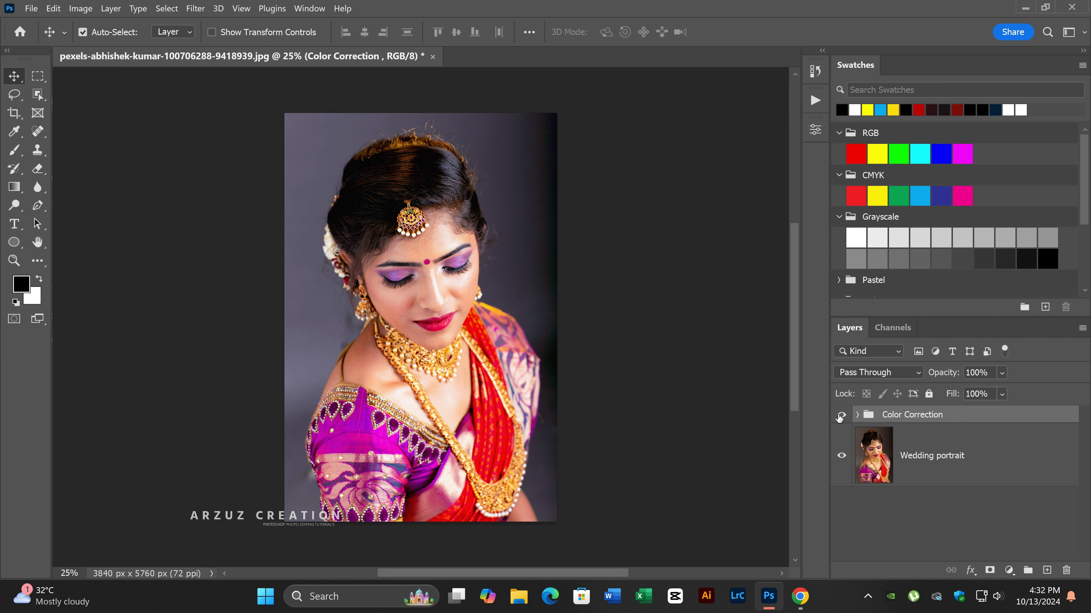
Add a layer named 'Image' holding a stamped merged copy of the visible layers.
{"action": "left_click", "coordinate": [1047, 570]}
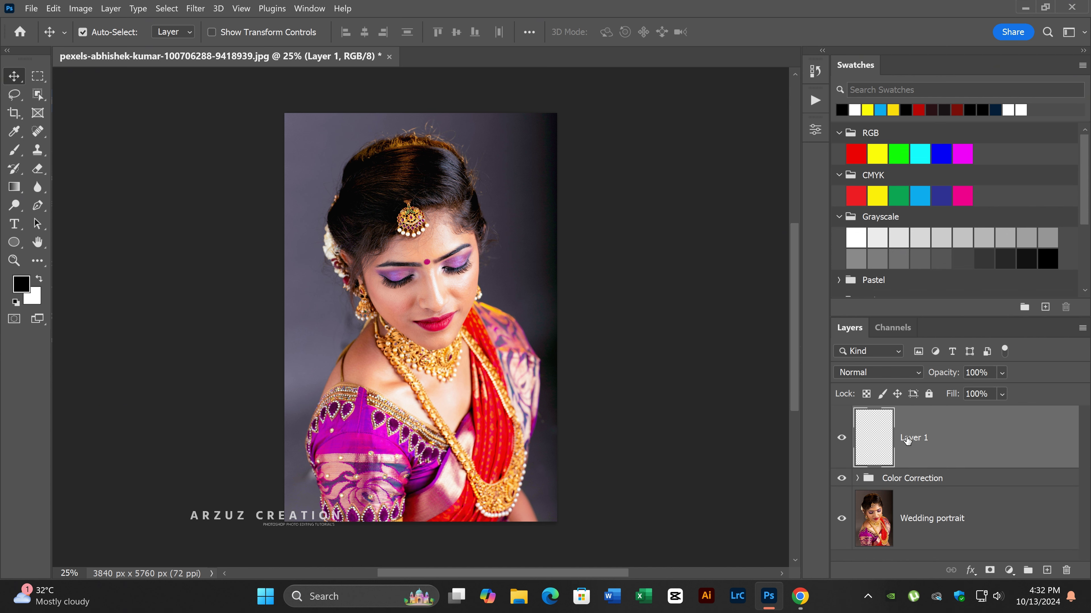
{"action": "double_click", "coordinate": [907, 439]}
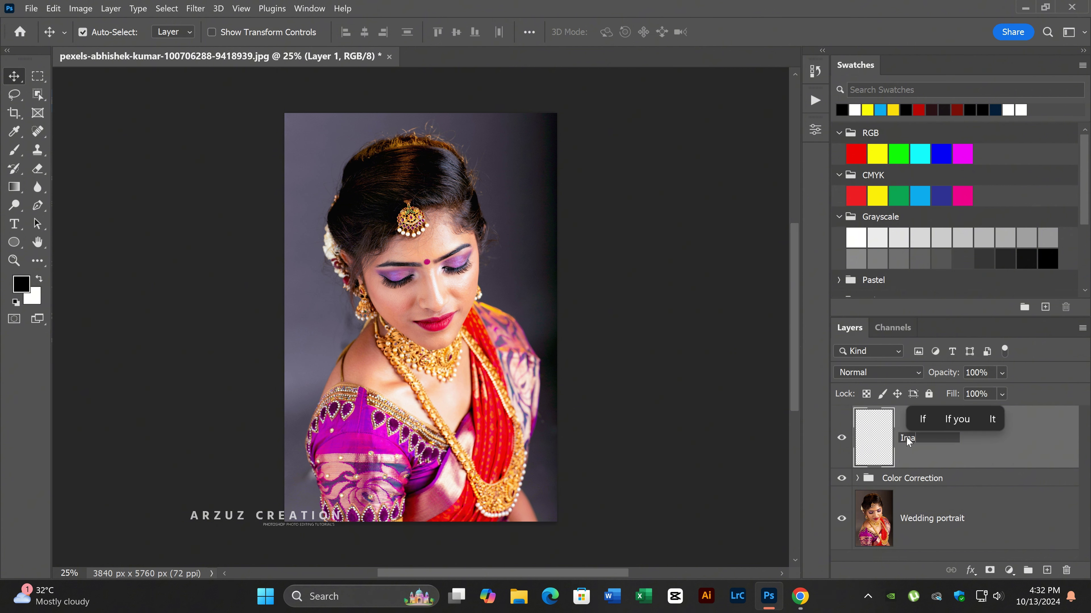
{"action": "type", "text": "Image"}
{"action": "key", "text": "Return"}
{"action": "key", "text": "ctrl+shift+alt+e"}
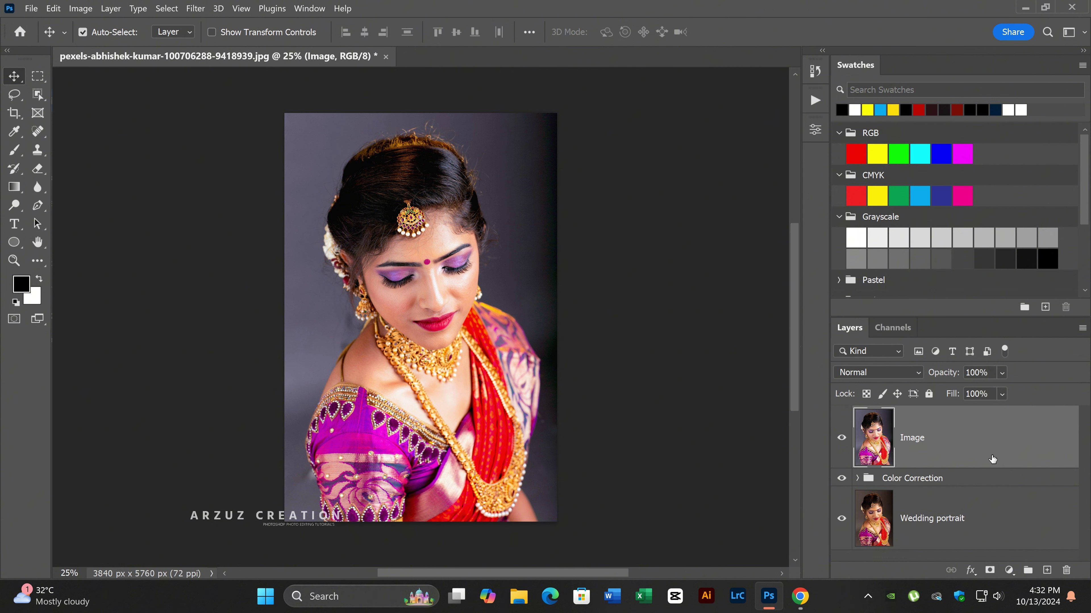
Add a Curves layer brightening midtones with black output at 7, and toggle it to compare.
{"action": "left_click", "coordinate": [1008, 571]}
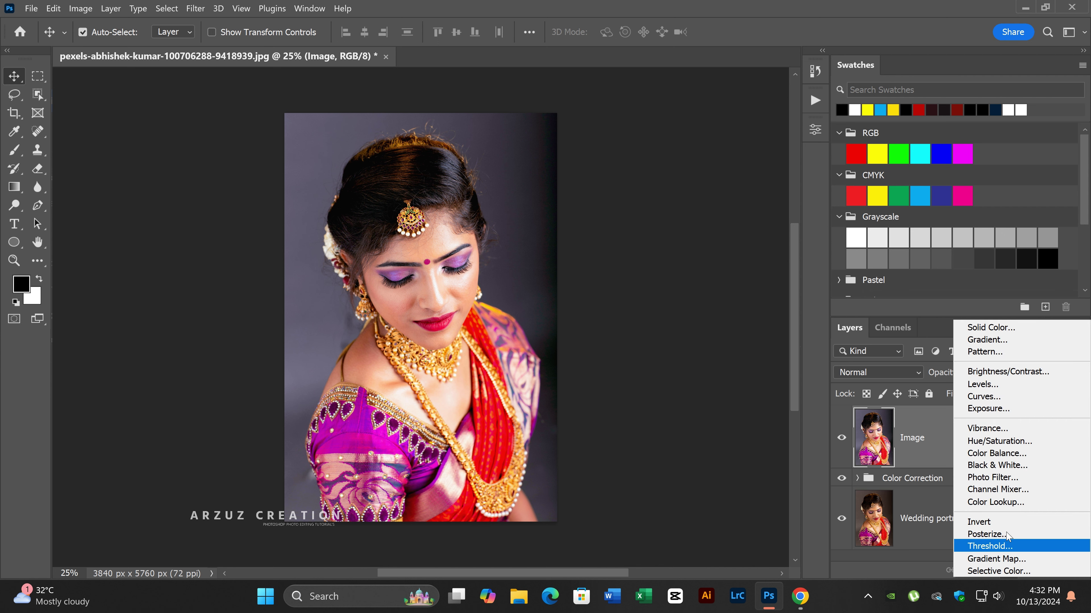
{"action": "left_click", "coordinate": [988, 396]}
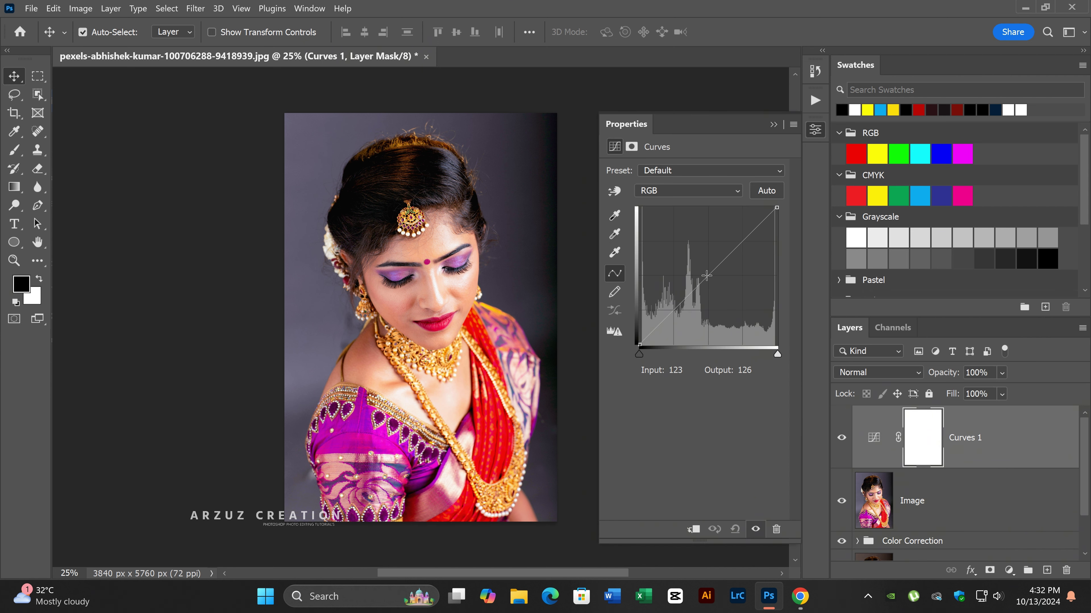
{"action": "left_click_drag", "start_coordinate": [707, 276], "coordinate": [711, 276]}
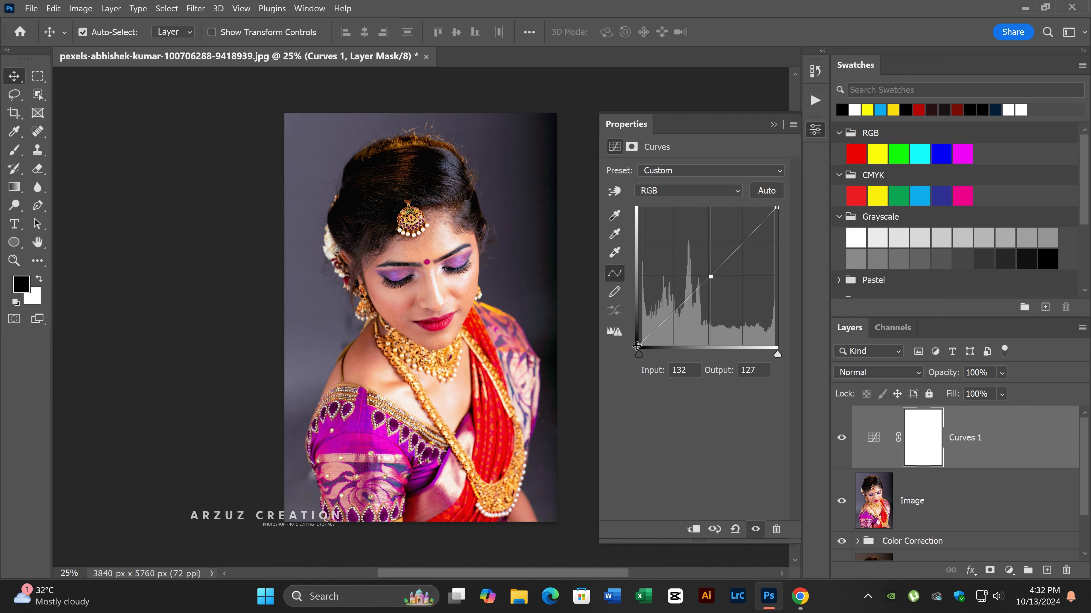
{"action": "left_click_drag", "start_coordinate": [640, 345], "coordinate": [633, 340]}
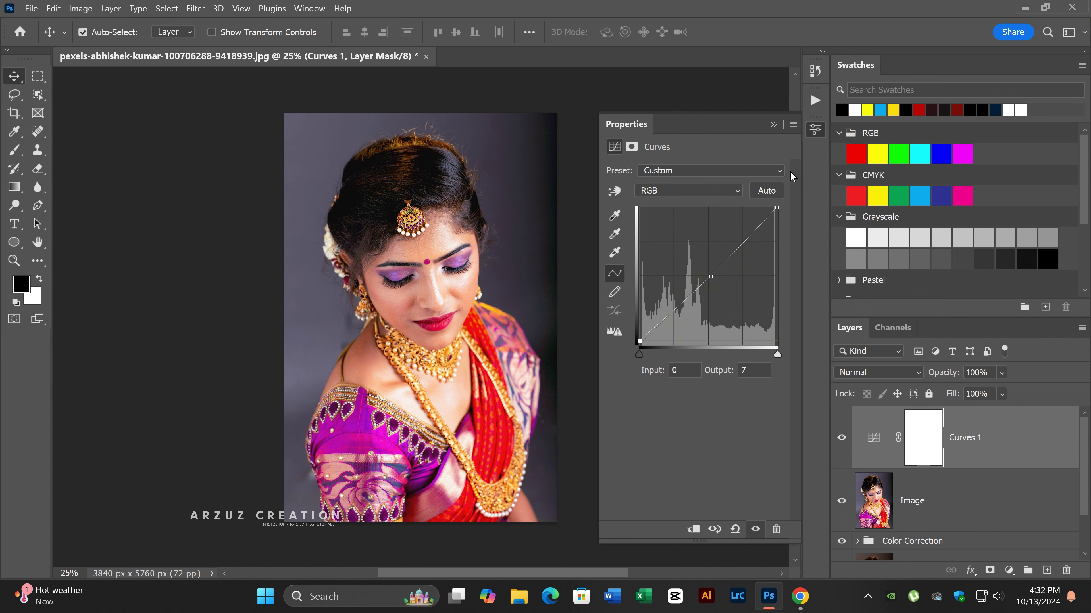
{"action": "left_click", "coordinate": [815, 130]}
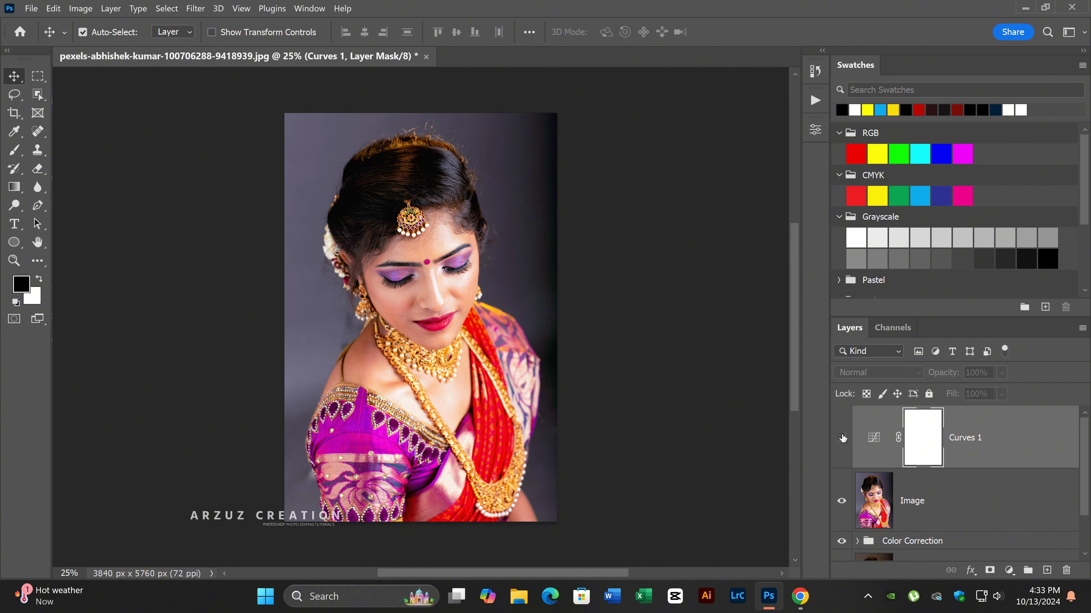
{"action": "left_click", "coordinate": [841, 438]}
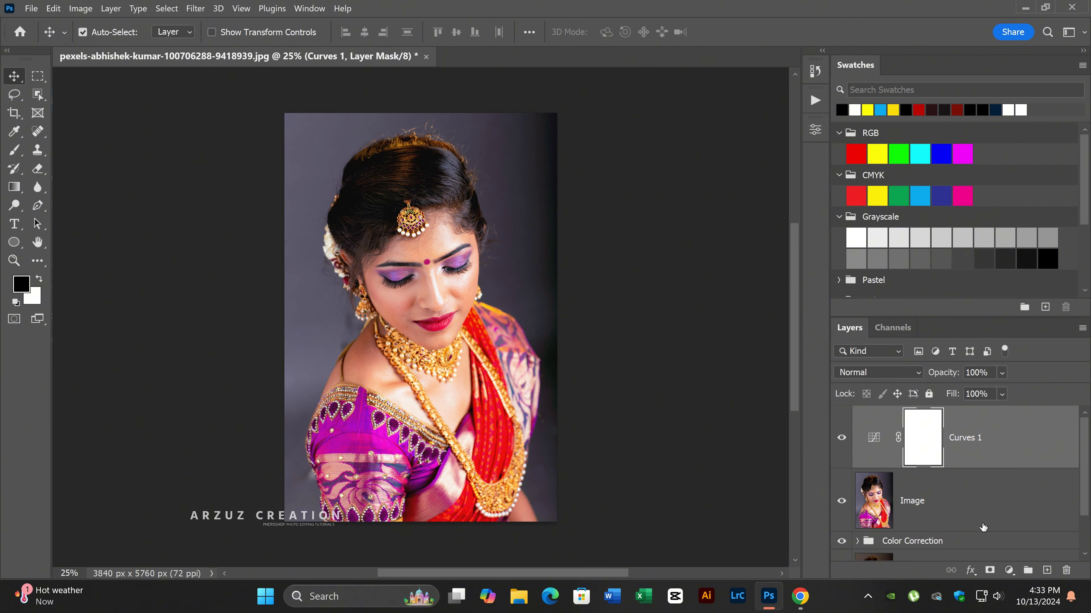
{"action": "left_click", "coordinate": [1009, 570]}
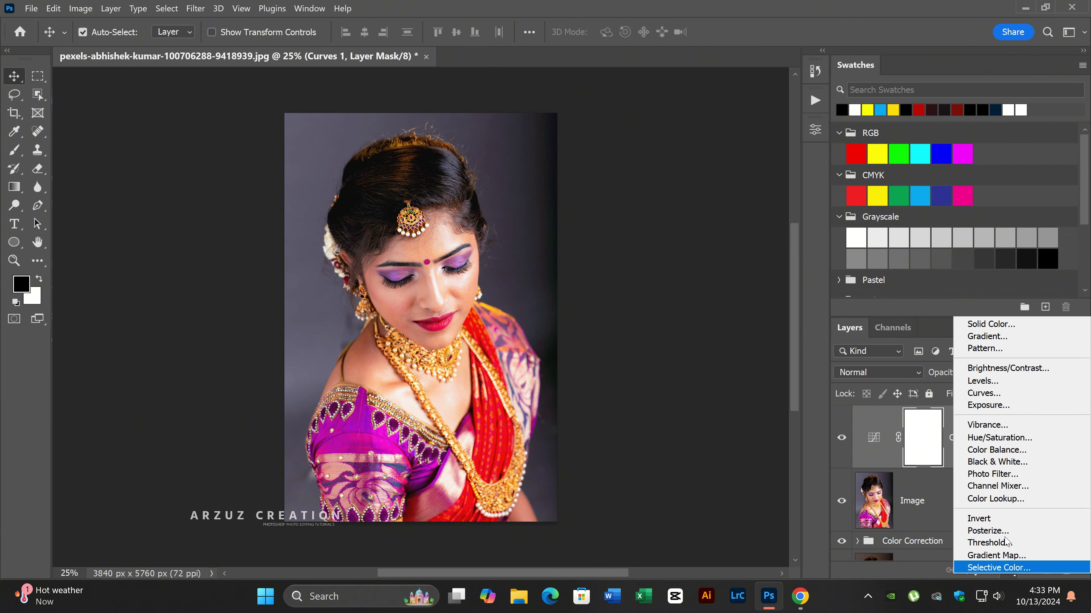
Set the Hue/Saturation layer to Hue +2, Saturation -5, Lightness -6, and compare.
{"action": "left_click", "coordinate": [999, 438]}
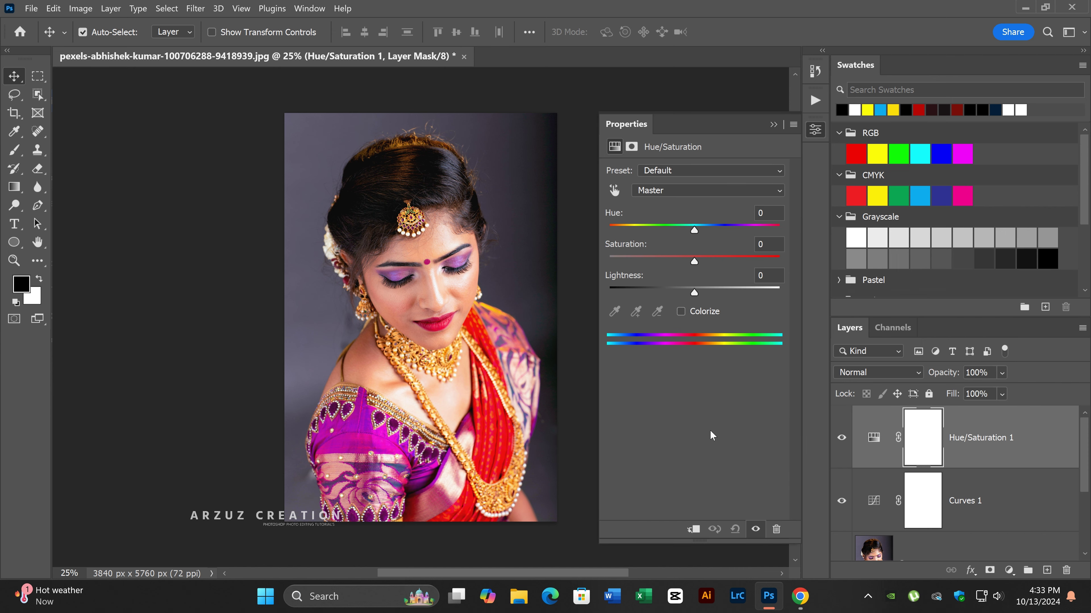
{"action": "left_click_drag", "start_coordinate": [693, 230], "coordinate": [695, 265]}
{"action": "mouse_move", "coordinate": [696, 266]}
{"action": "left_mouse_down"}
{"action": "mouse_move", "coordinate": [703, 296]}
{"action": "mouse_move", "coordinate": [689, 291]}
{"action": "left_mouse_up"}
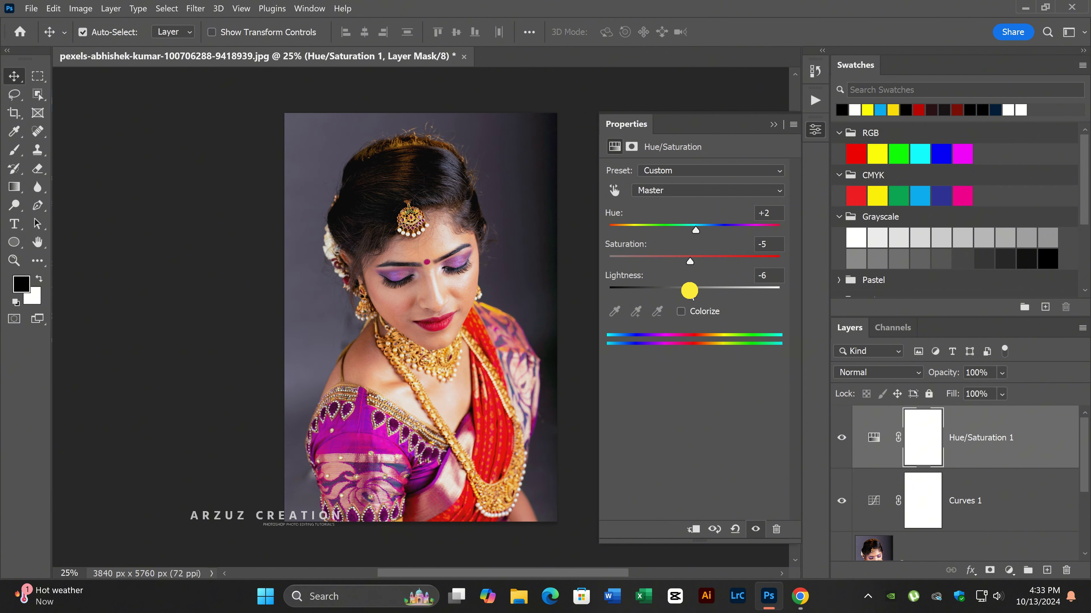
{"action": "left_click", "coordinate": [815, 129]}
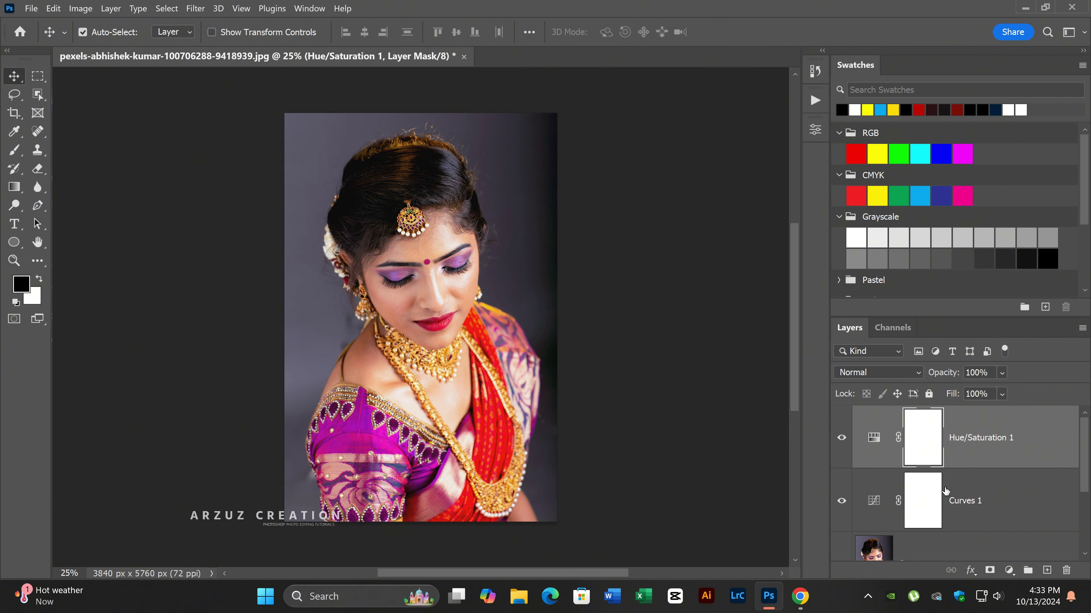
{"action": "left_click", "coordinate": [841, 440]}
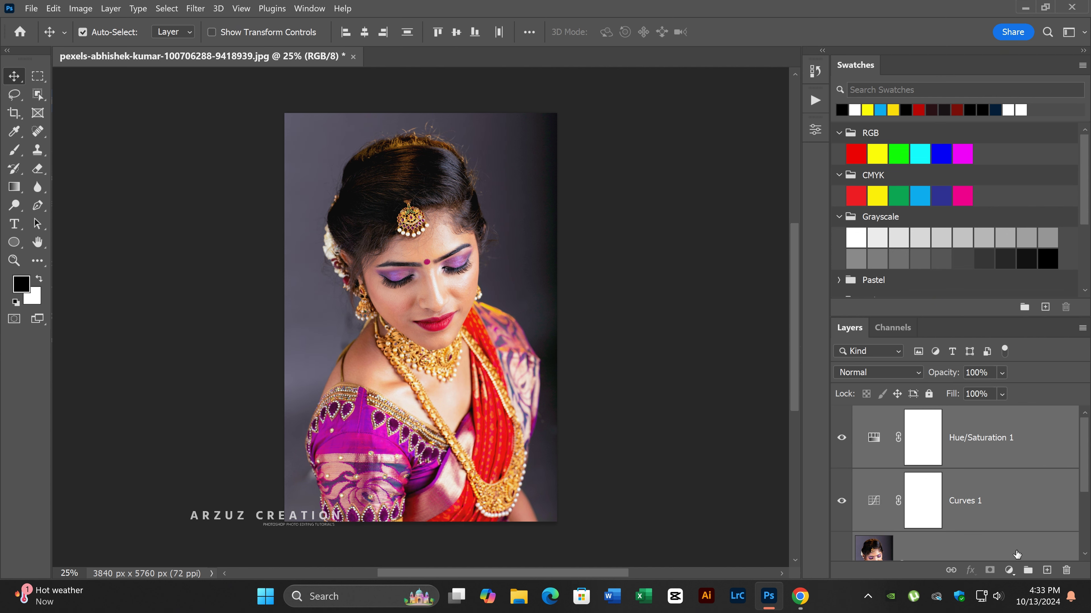
Group Curves 1 and Hue/Saturation 1 as 'Color Adjust' and toggle it to compare.
{"action": "left_click", "coordinate": [1028, 570]}
{"action": "double_click", "coordinate": [897, 415]}
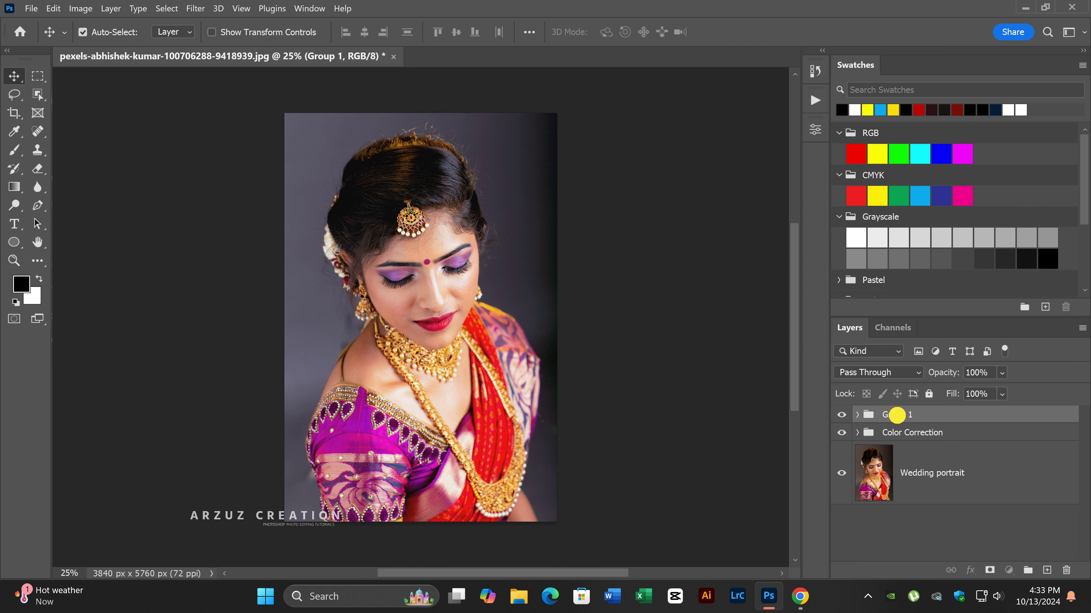
{"action": "type", "text": "C"}
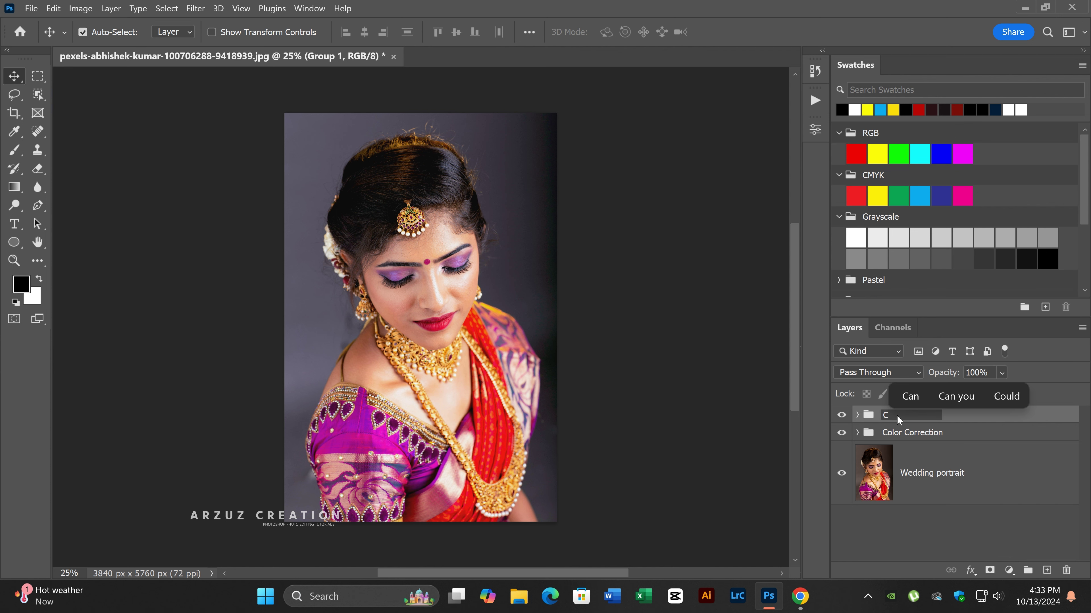
{"action": "type", "text": "olo"}
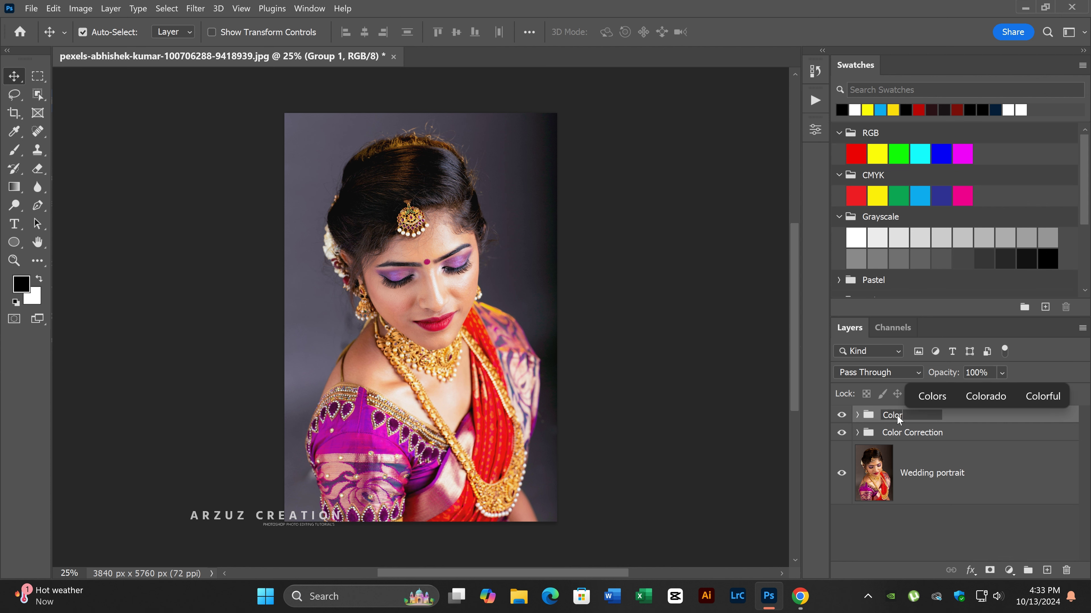
{"action": "type", "text": "r Ad"}
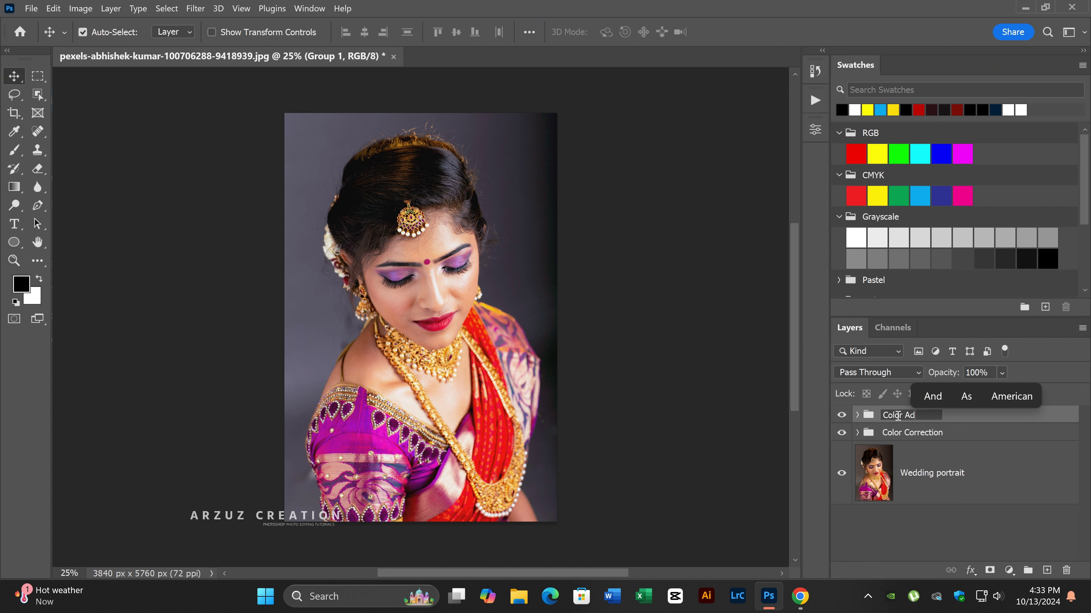
{"action": "type", "text": "just"}
{"action": "key", "text": "Return"}
{"action": "left_click", "coordinate": [842, 414]}
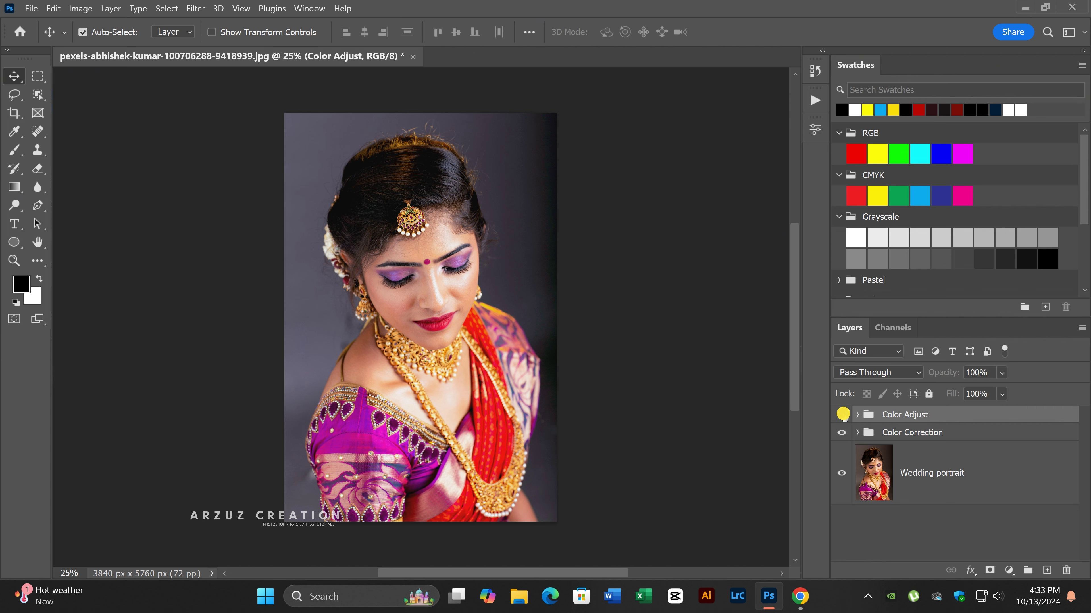
{"action": "left_click", "coordinate": [842, 415]}
{"action": "left_click", "coordinate": [843, 415]}
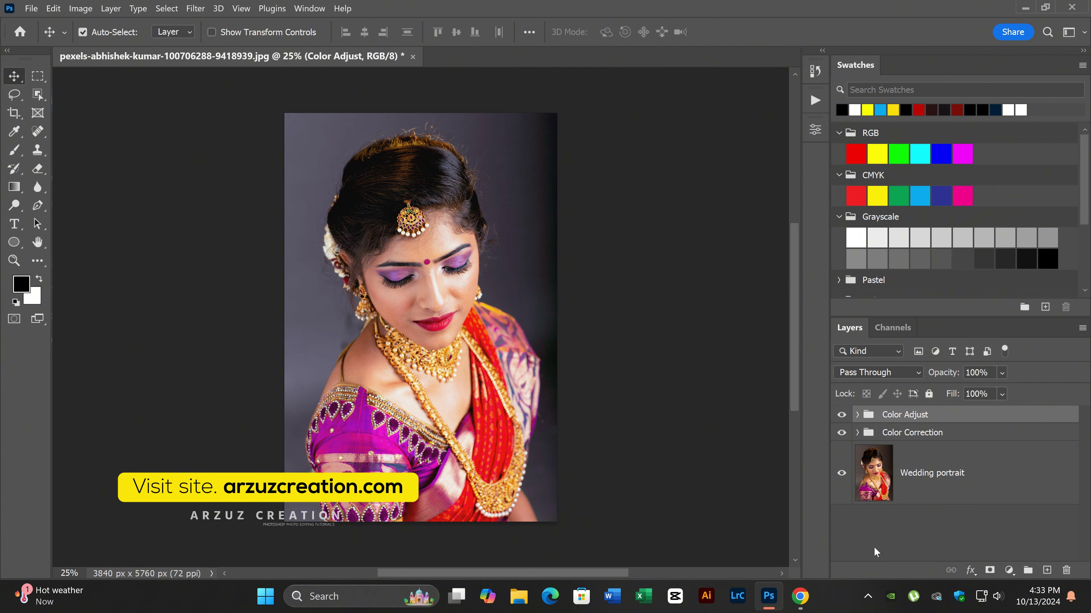
Add a new top layer named 'Image' and launch Filter > Photo-Toolbox > SkinFiner.
{"action": "left_click", "coordinate": [1046, 570]}
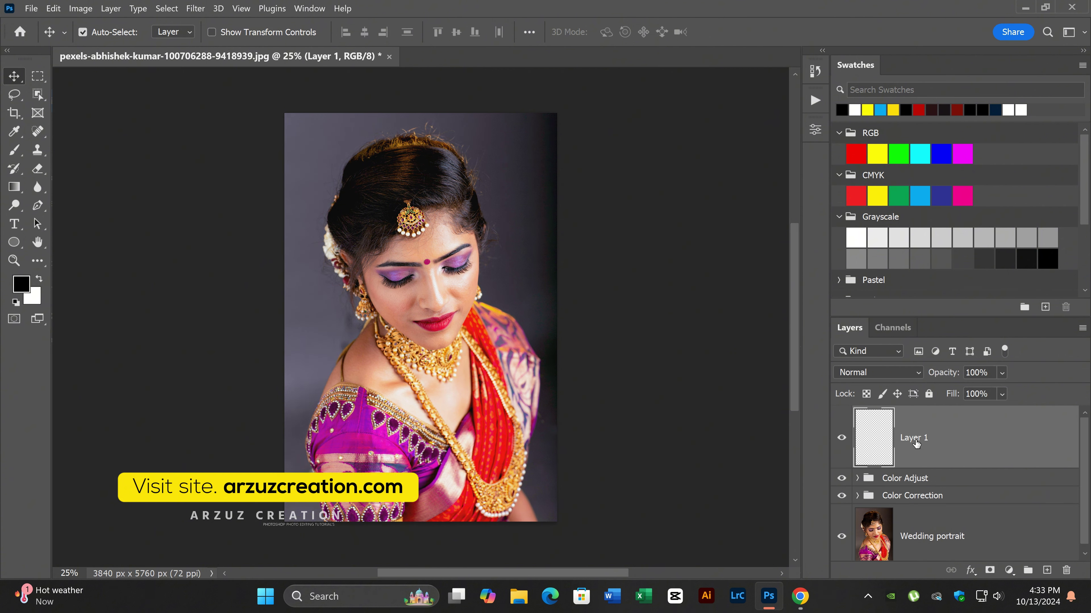
{"action": "double_click", "coordinate": [916, 444]}
{"action": "type", "text": "Image"}
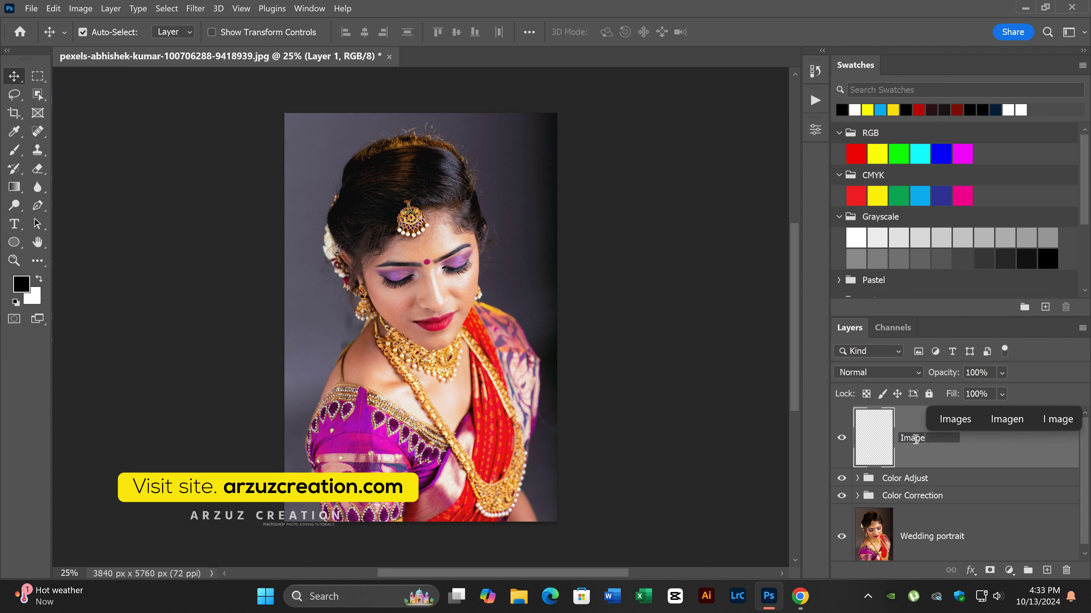
{"action": "key", "text": "Return"}
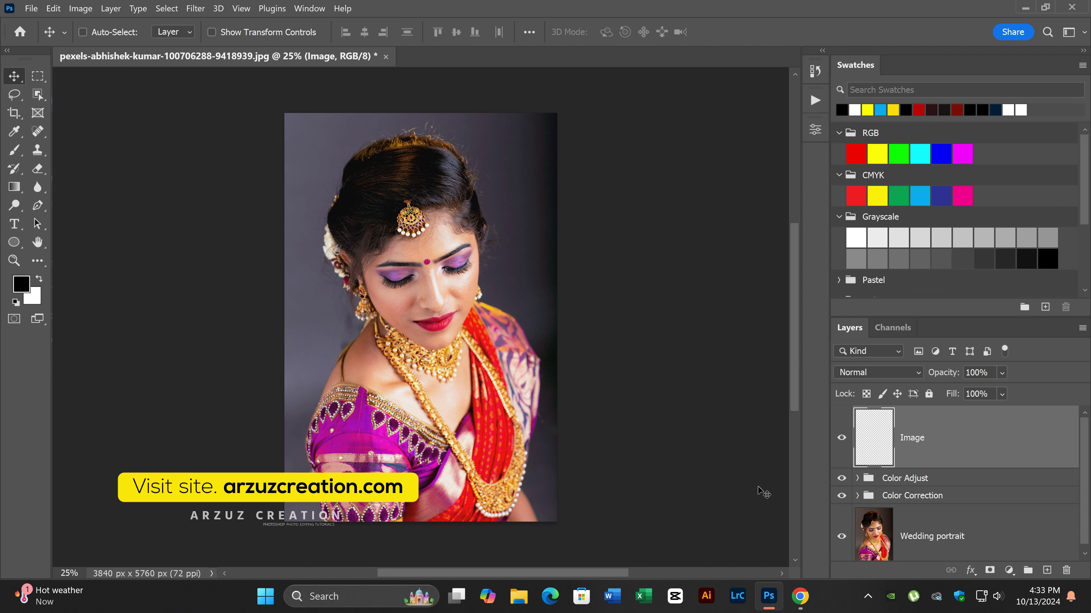
{"action": "left_click", "coordinate": [197, 10]}
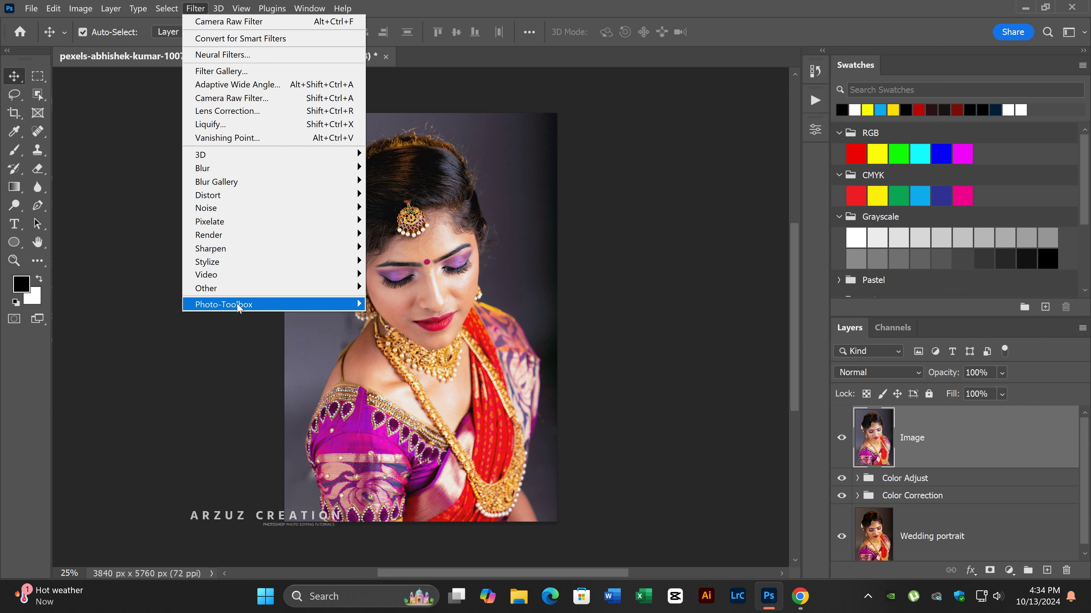
{"action": "mouse_move", "coordinate": [223, 304]}
{"action": "left_click", "coordinate": [393, 304]}
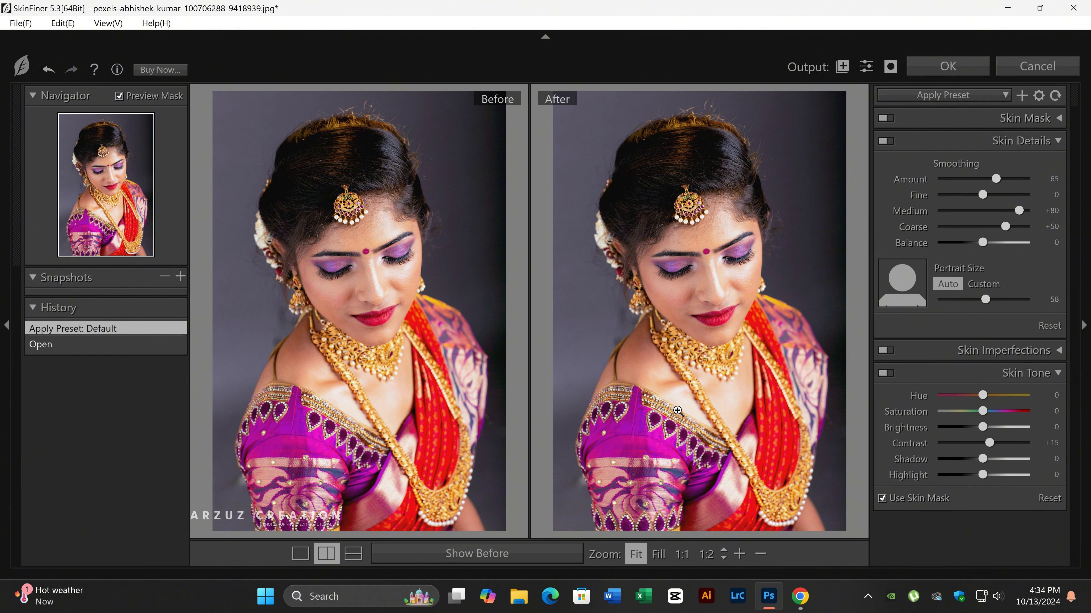
Reset all SkinFiner adjustments, zoom 1:1 on the eyes, and raise smoothing Amount to 78.
{"action": "left_click", "coordinate": [1055, 97]}
{"action": "left_click", "coordinate": [774, 253]}
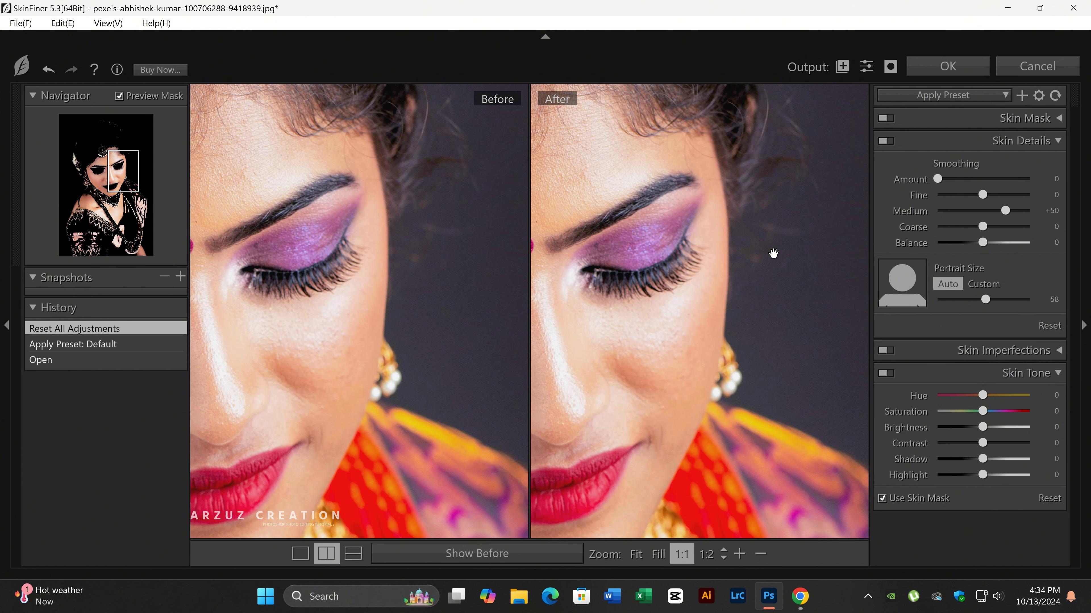
{"action": "left_click_drag", "start_coordinate": [667, 287], "coordinate": [786, 280]}
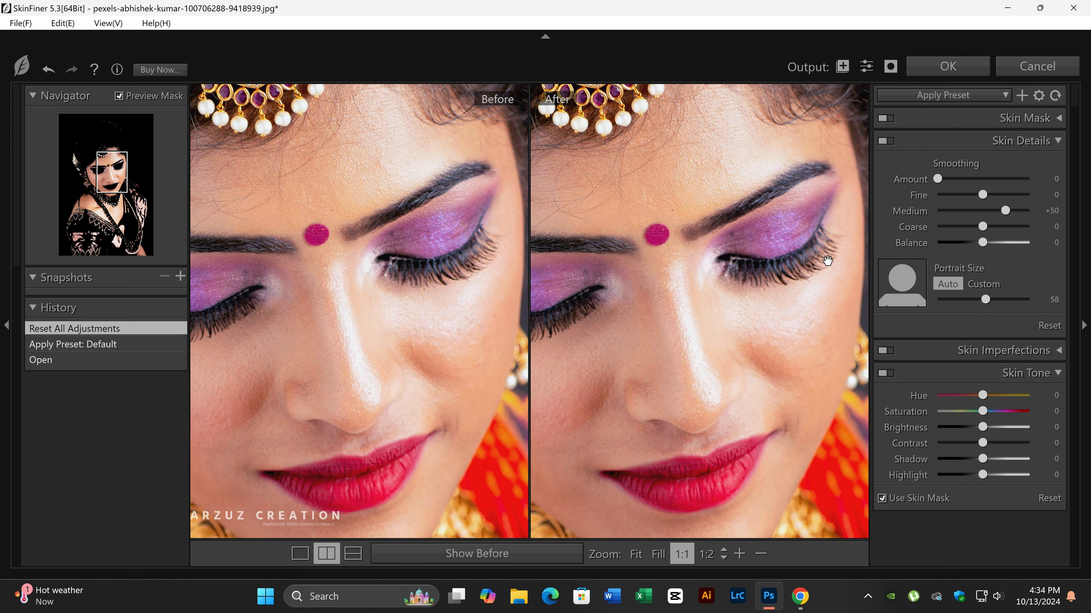
{"action": "mouse_move", "coordinate": [937, 178]}
{"action": "left_mouse_down"}
{"action": "mouse_move", "coordinate": [1010, 179]}
{"action": "mouse_move", "coordinate": [995, 194]}
{"action": "mouse_move", "coordinate": [1015, 239]}
{"action": "mouse_move", "coordinate": [1000, 231]}
{"action": "mouse_move", "coordinate": [964, 252]}
{"action": "mouse_move", "coordinate": [995, 252]}
{"action": "left_mouse_up"}
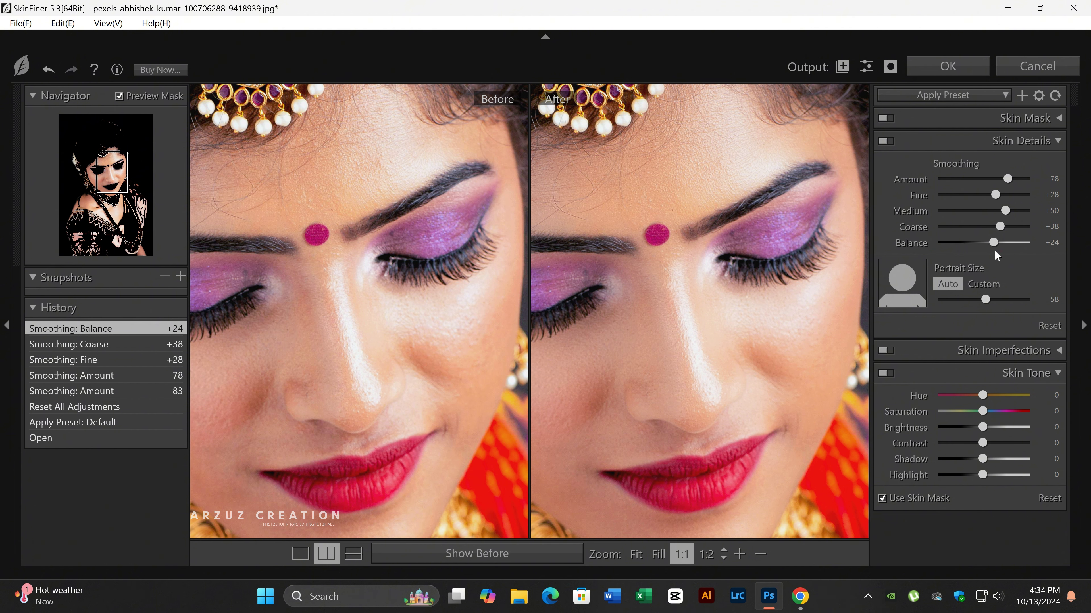
Apply SkinFiner skin tone of Saturation +19, Brightness +30, Contrast +17, Highlight +16 to the Image layer.
{"action": "mouse_move", "coordinate": [983, 412]}
{"action": "left_mouse_down"}
{"action": "mouse_move", "coordinate": [992, 429]}
{"action": "mouse_move", "coordinate": [967, 428]}
{"action": "mouse_move", "coordinate": [996, 431]}
{"action": "mouse_move", "coordinate": [972, 442]}
{"action": "mouse_move", "coordinate": [1023, 443]}
{"action": "mouse_move", "coordinate": [988, 445]}
{"action": "left_mouse_up"}
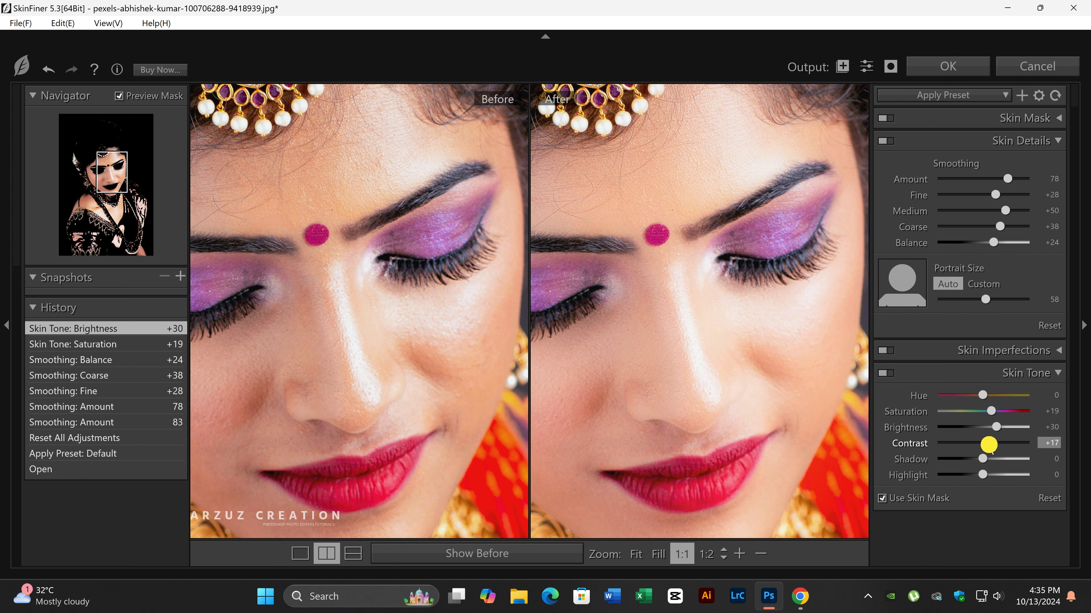
{"action": "left_click_drag", "start_coordinate": [988, 445], "coordinate": [988, 475]}
{"action": "left_click", "coordinate": [716, 342]}
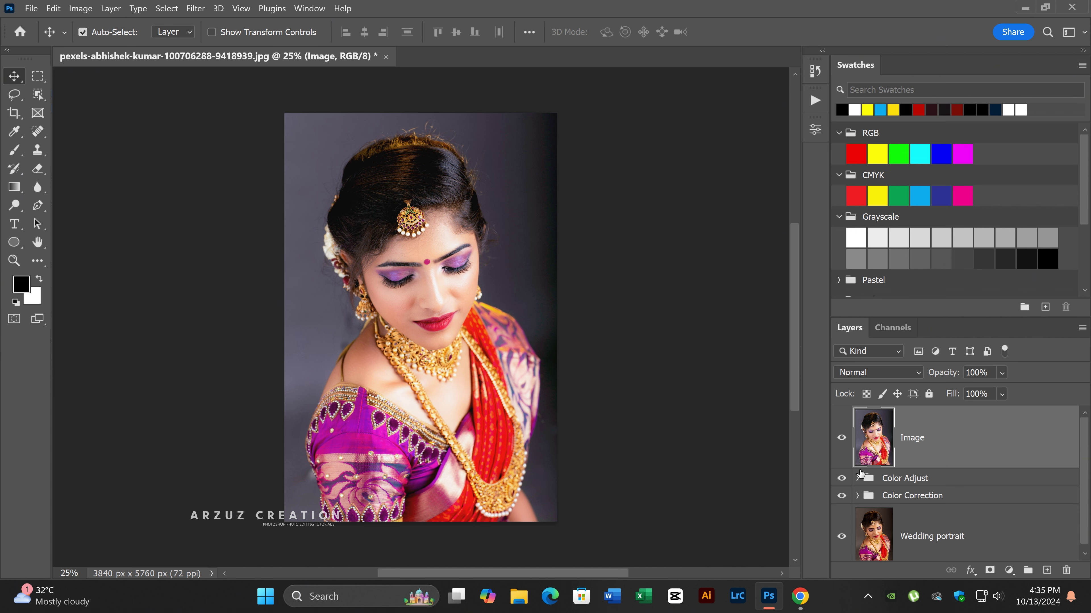
Label Image yellow, Color Adjust green, Color Correction orange and Wedding portrait red.
{"action": "right_click", "coordinate": [864, 447]}
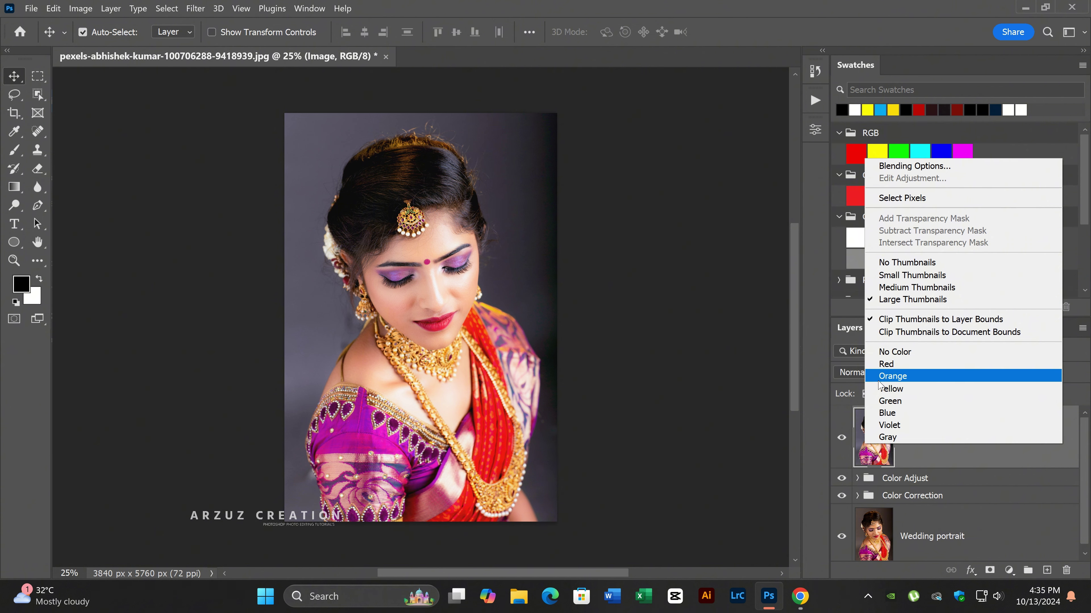
{"action": "left_click", "coordinate": [887, 388]}
{"action": "left_click", "coordinate": [866, 481]}
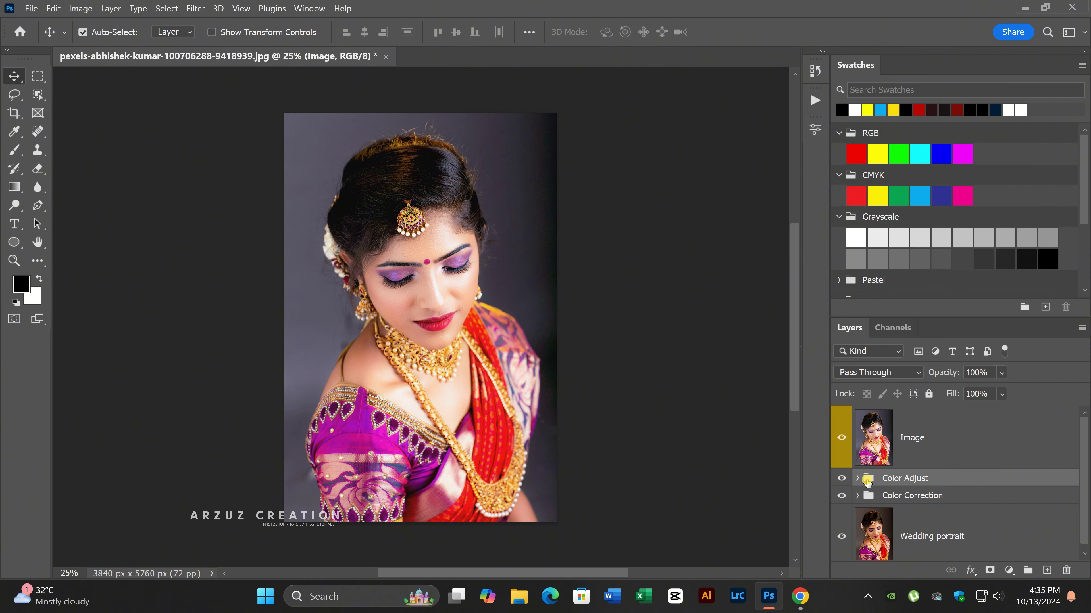
{"action": "right_click", "coordinate": [867, 479]}
{"action": "left_click", "coordinate": [874, 437]}
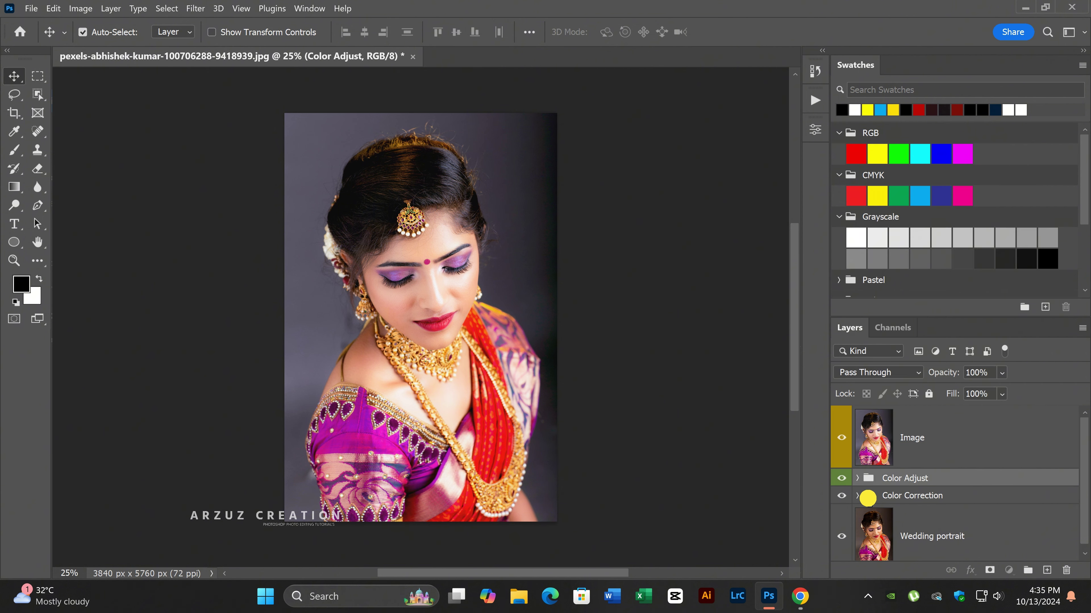
{"action": "right_click", "coordinate": [867, 497]}
{"action": "left_click", "coordinate": [879, 433]}
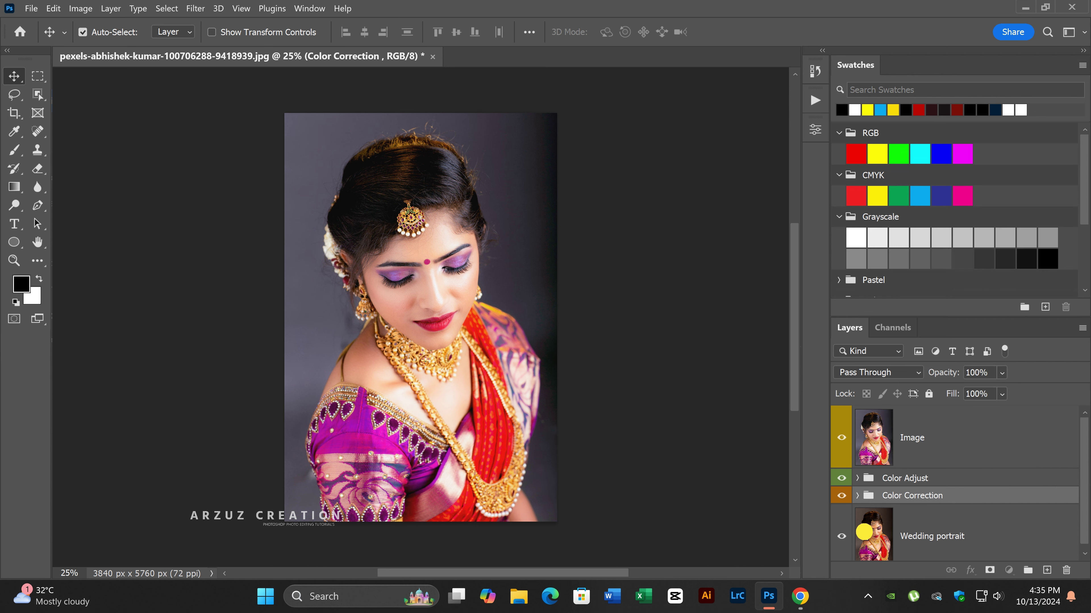
{"action": "right_click", "coordinate": [869, 533]}
{"action": "left_click", "coordinate": [876, 451]}
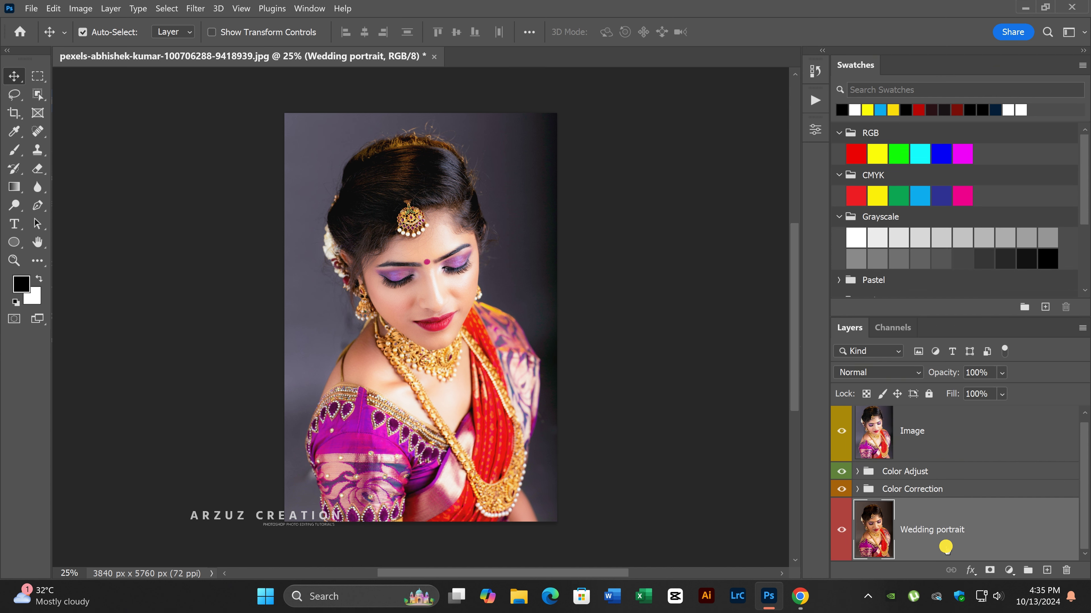
Deselect the layers and compare the original Wedding portrait against the edited version.
{"action": "left_click", "coordinate": [738, 512]}
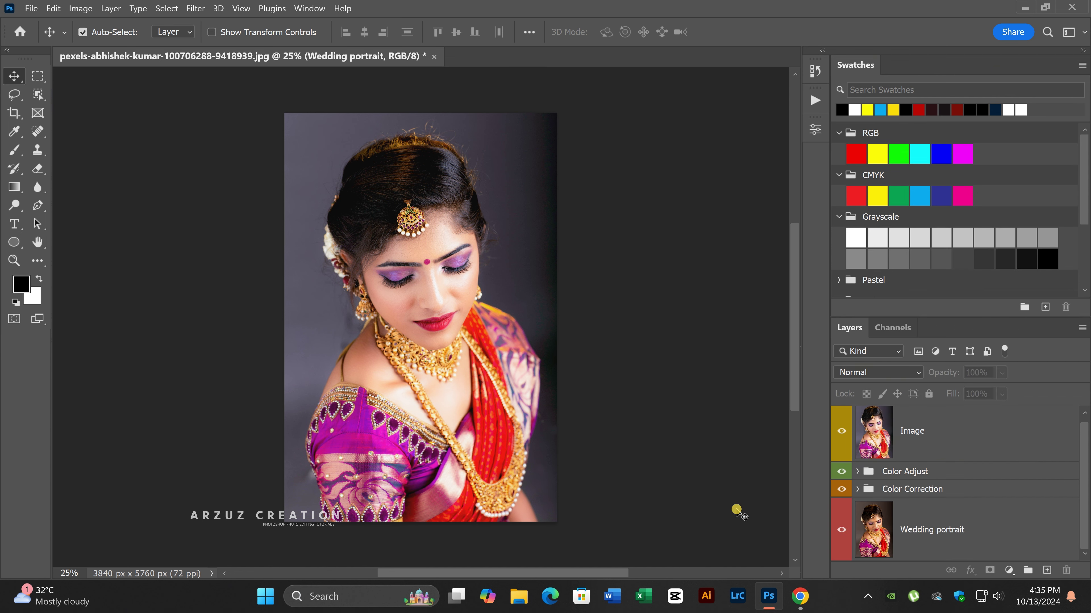
{"action": "left_click", "coordinate": [837, 535]}
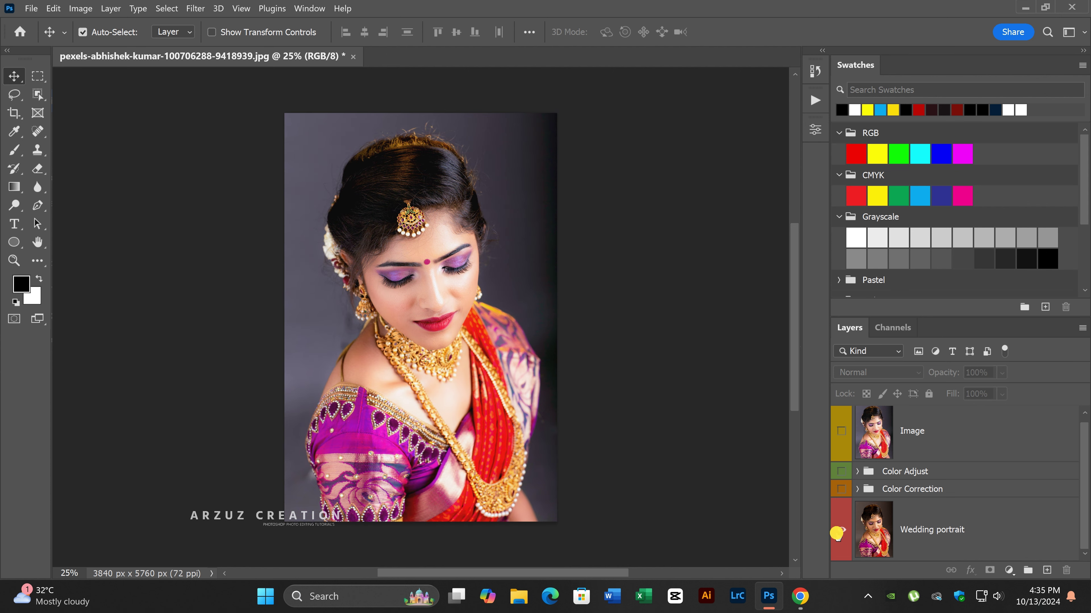
{"action": "left_click", "coordinate": [838, 535]}
{"action": "key", "text": "ctrl+plus"}
{"action": "key", "text": "ctrl+plus"}
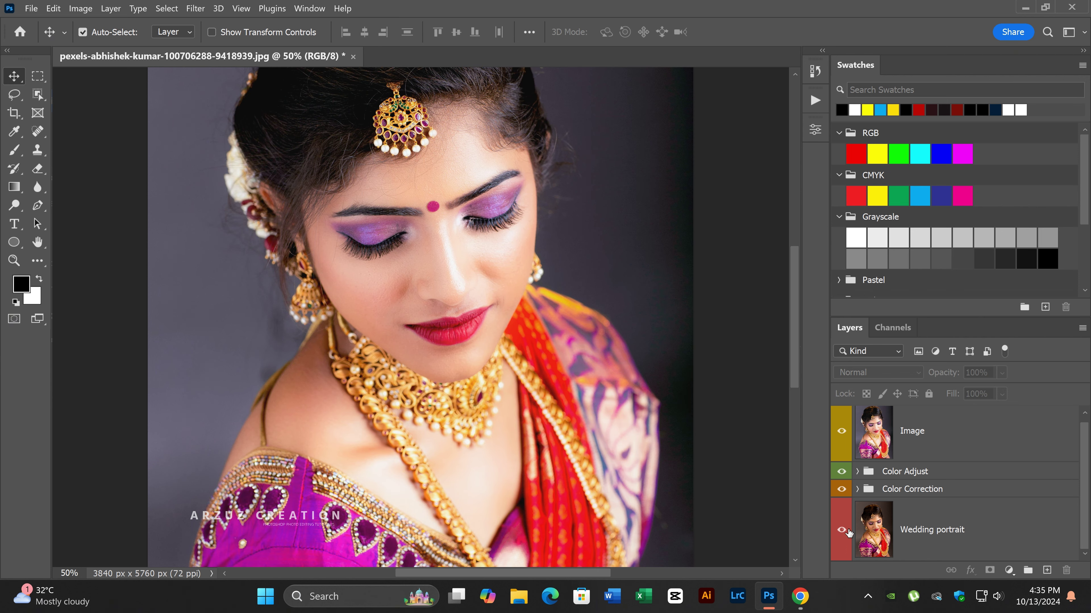
{"action": "left_click", "coordinate": [837, 535], "text": "alt"}
{"action": "left_click", "coordinate": [838, 535], "text": "alt"}
{"action": "left_click", "coordinate": [837, 535], "text": "alt"}
{"action": "left_click", "coordinate": [837, 534], "text": "alt"}
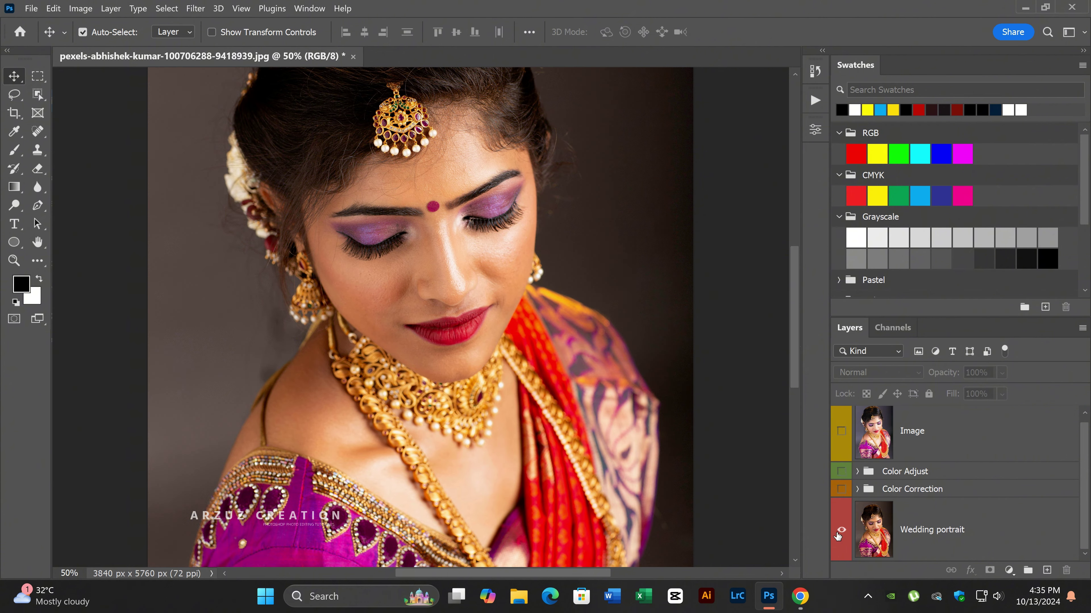